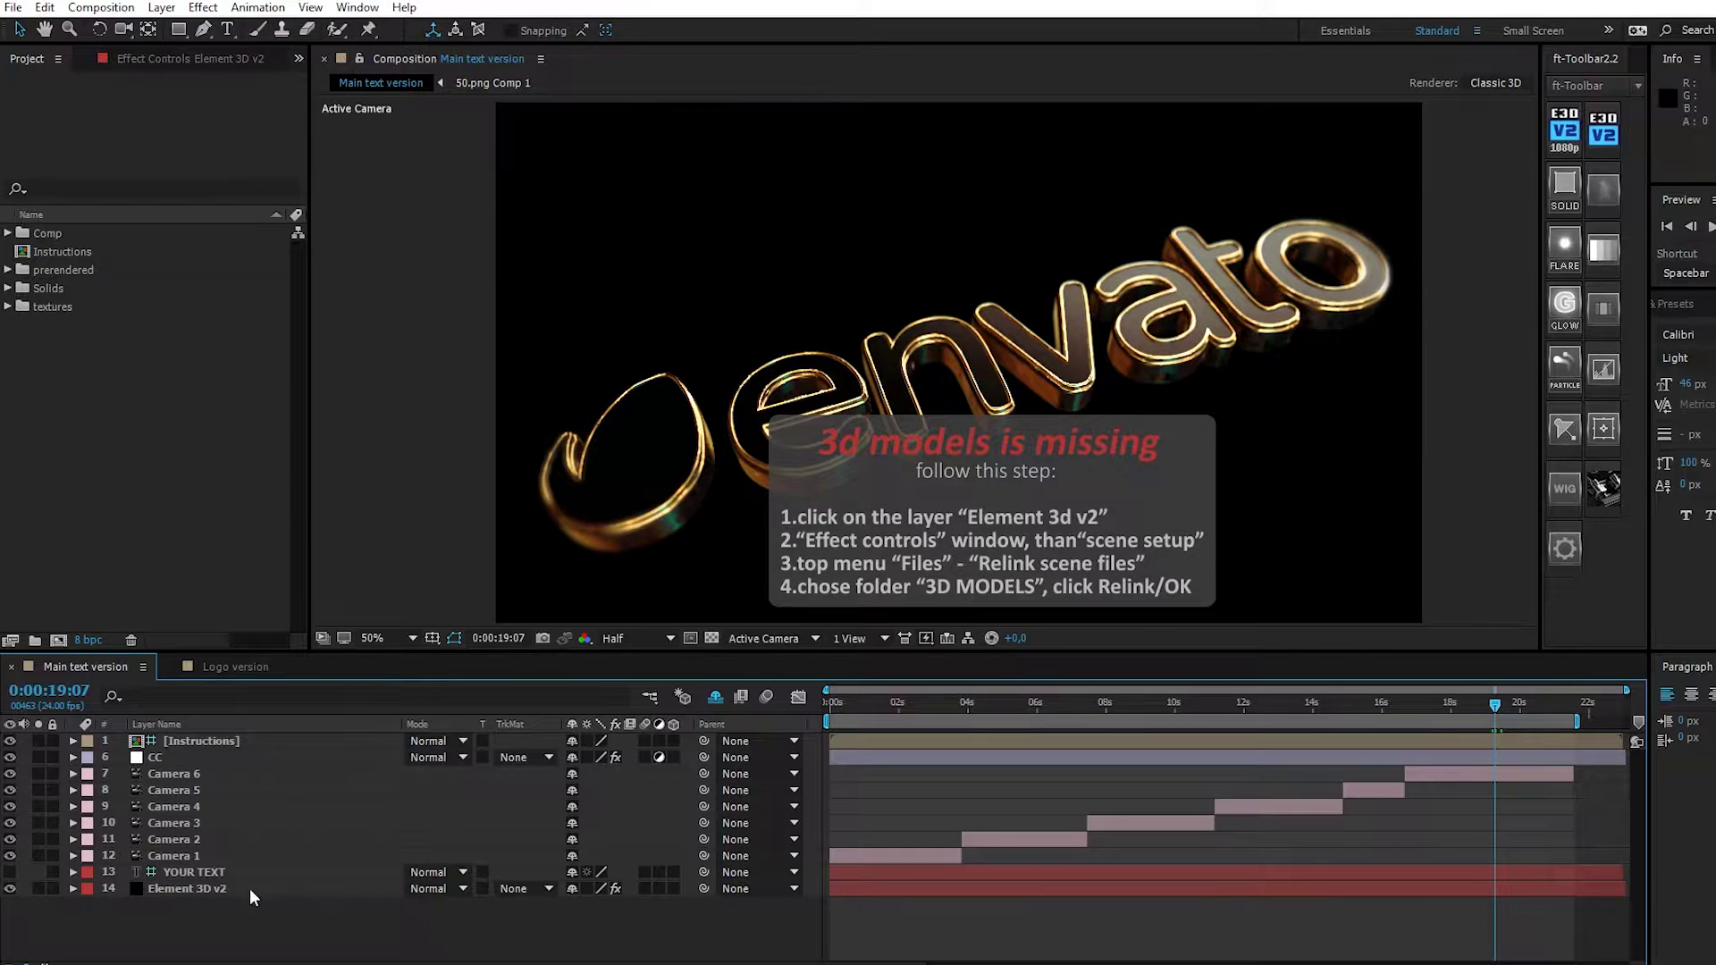
- Select the Element 3D v2 layer and show its Effect Controls
left_click(193, 888)
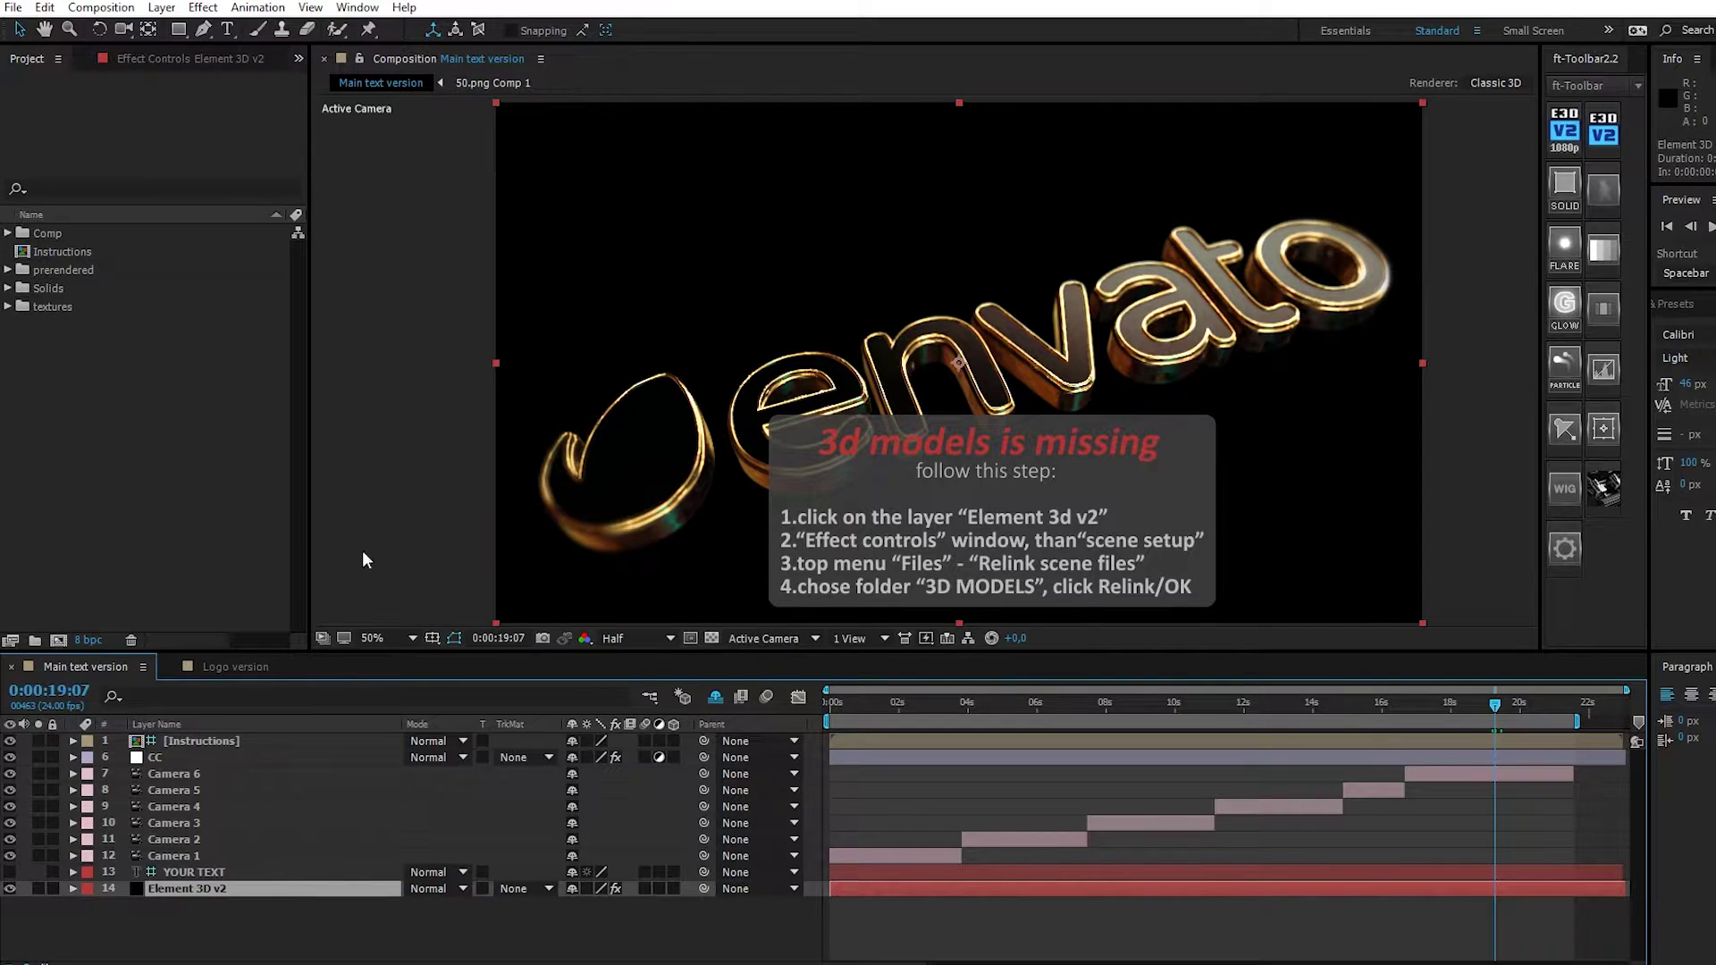
left_click(202, 7)
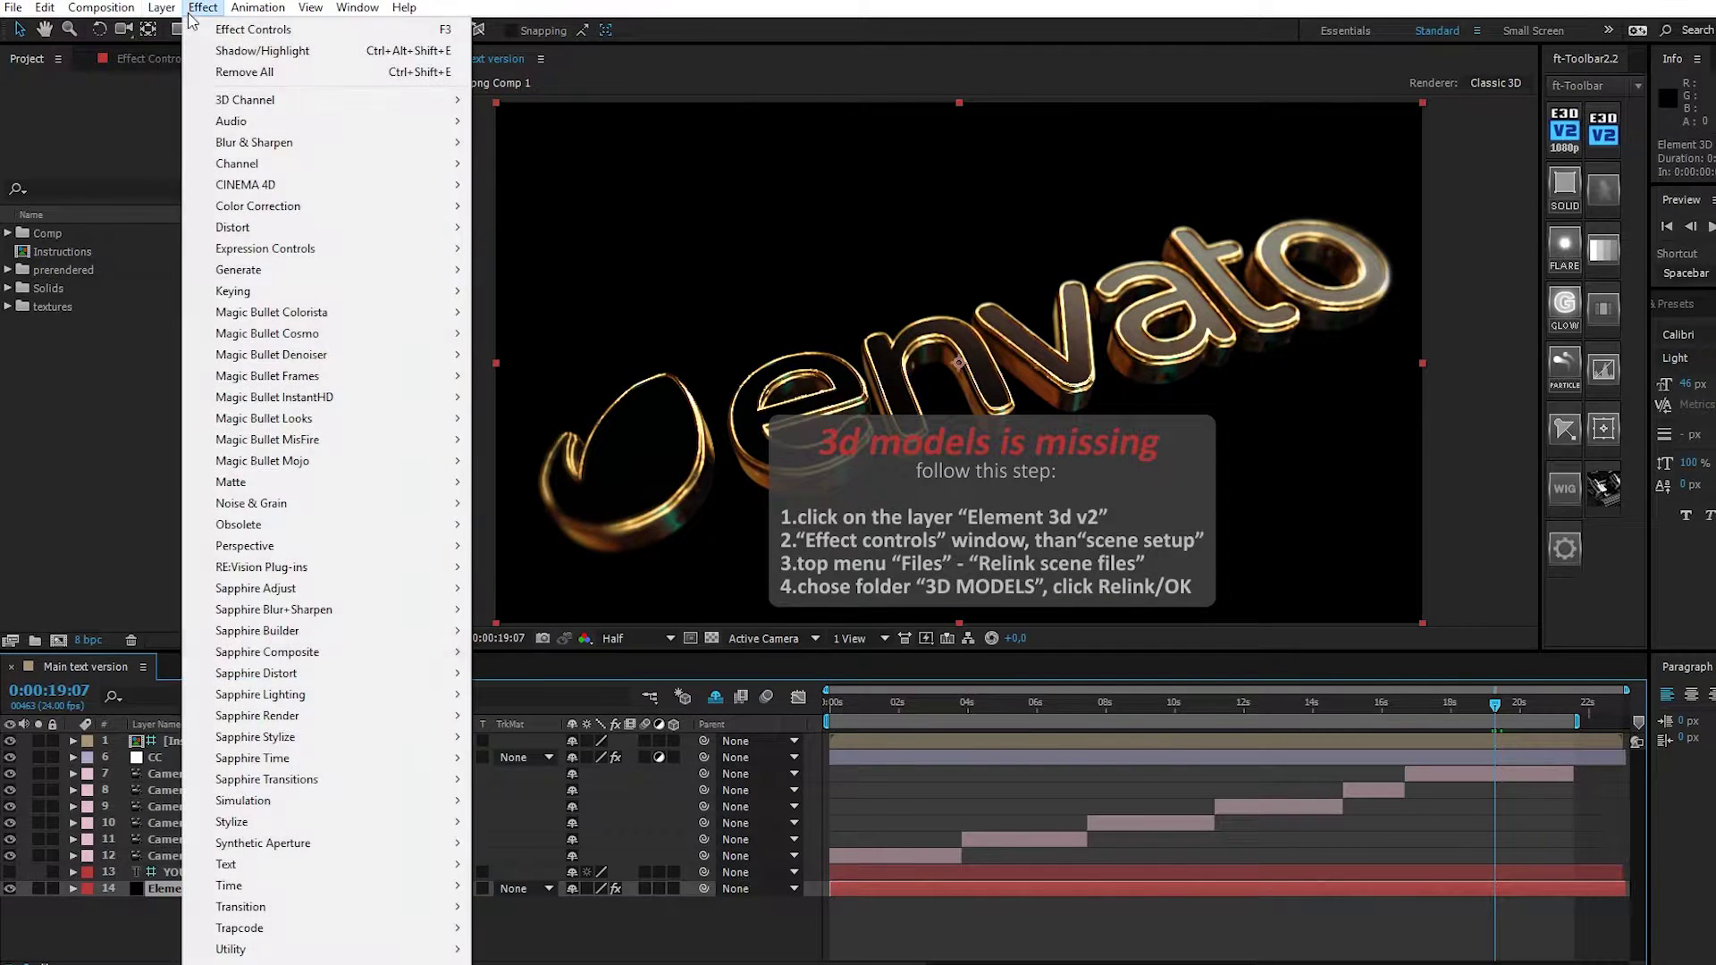
left_click(252, 30)
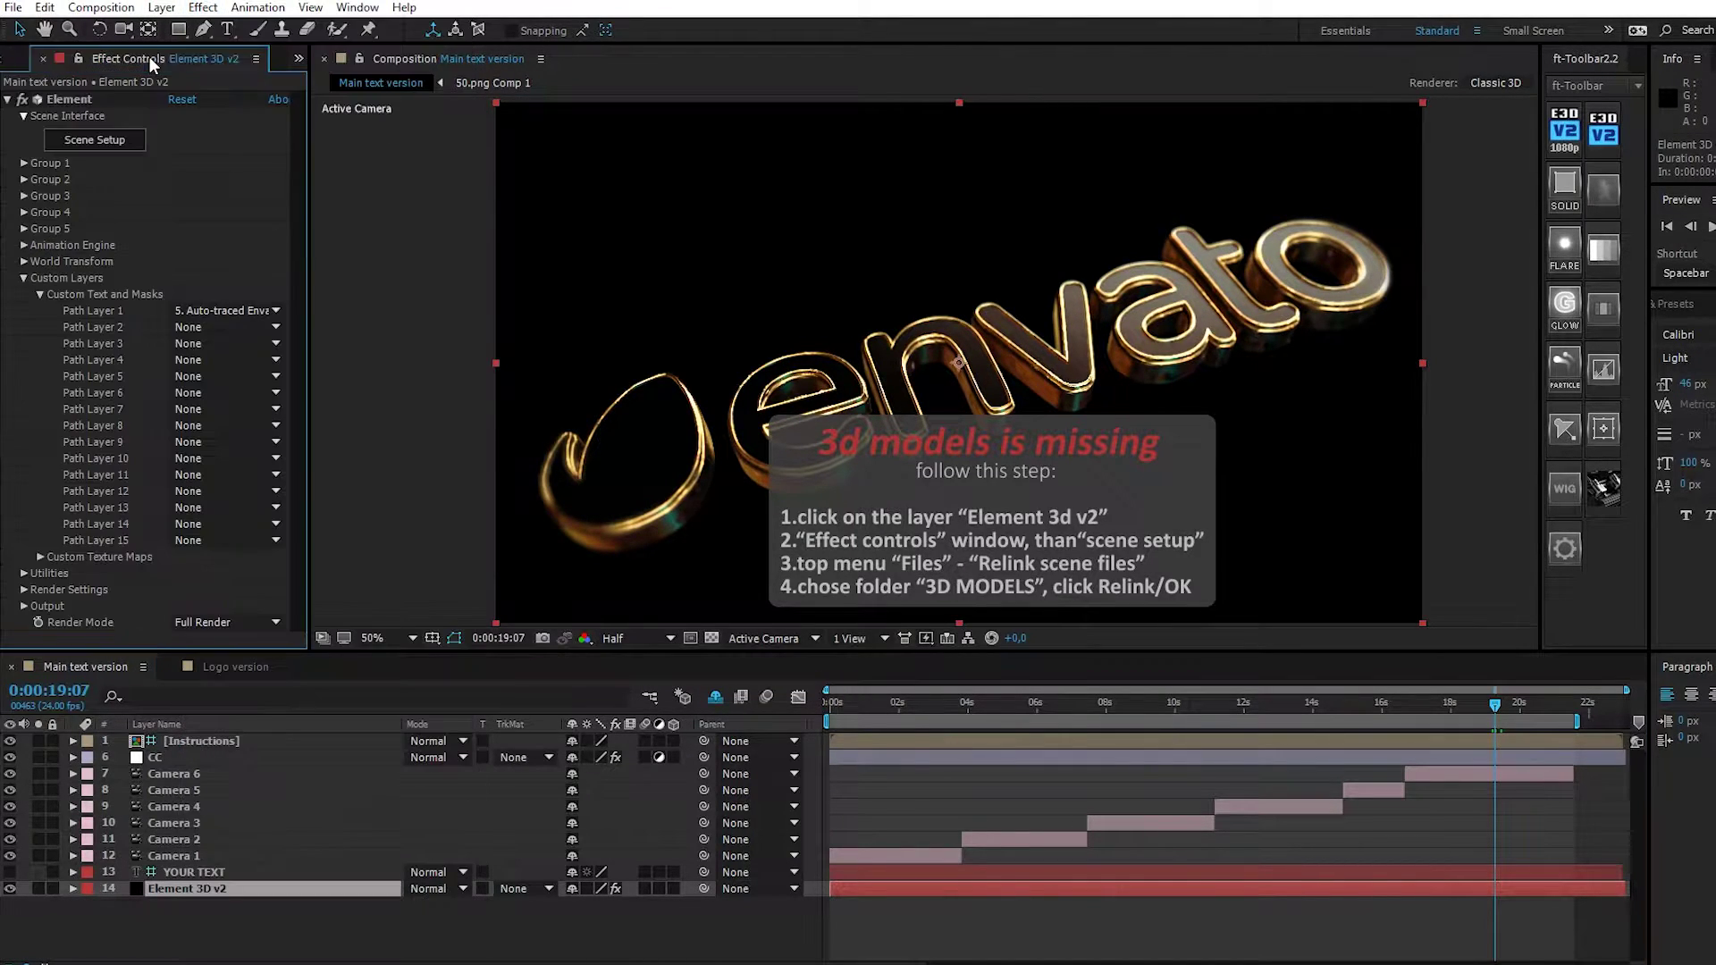
- In Scene Setup, relink the missing scene files by adding 3D_Models as the search path
left_click(94, 141)
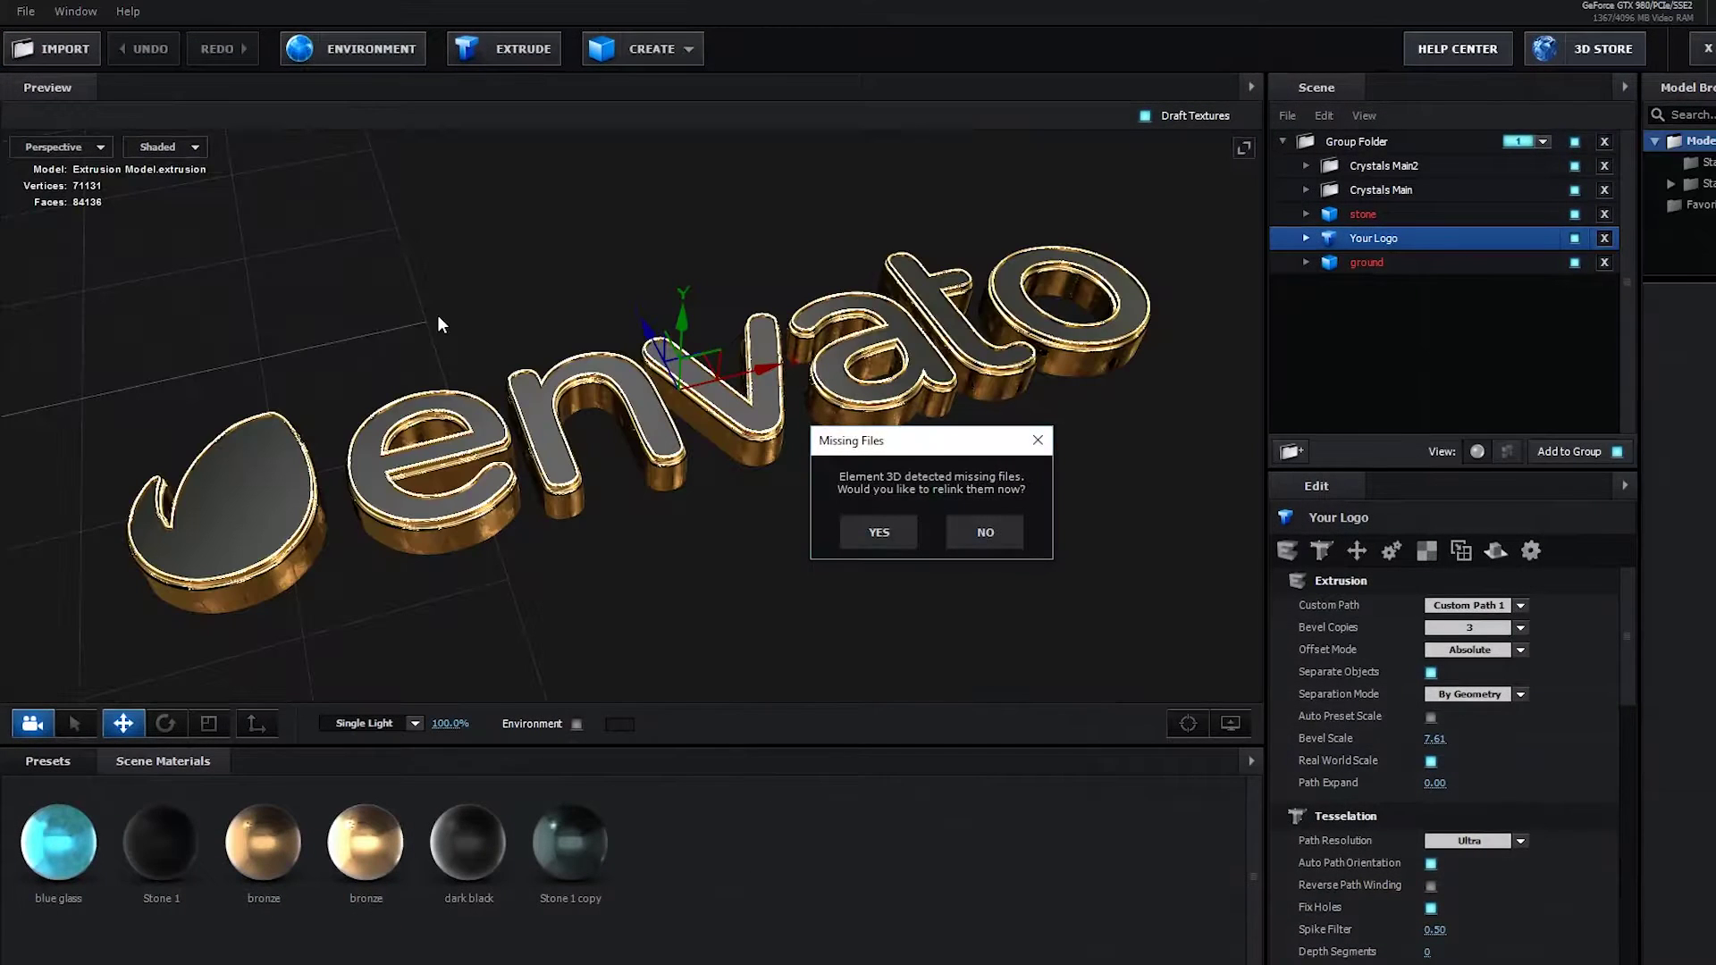
left_click(1036, 439)
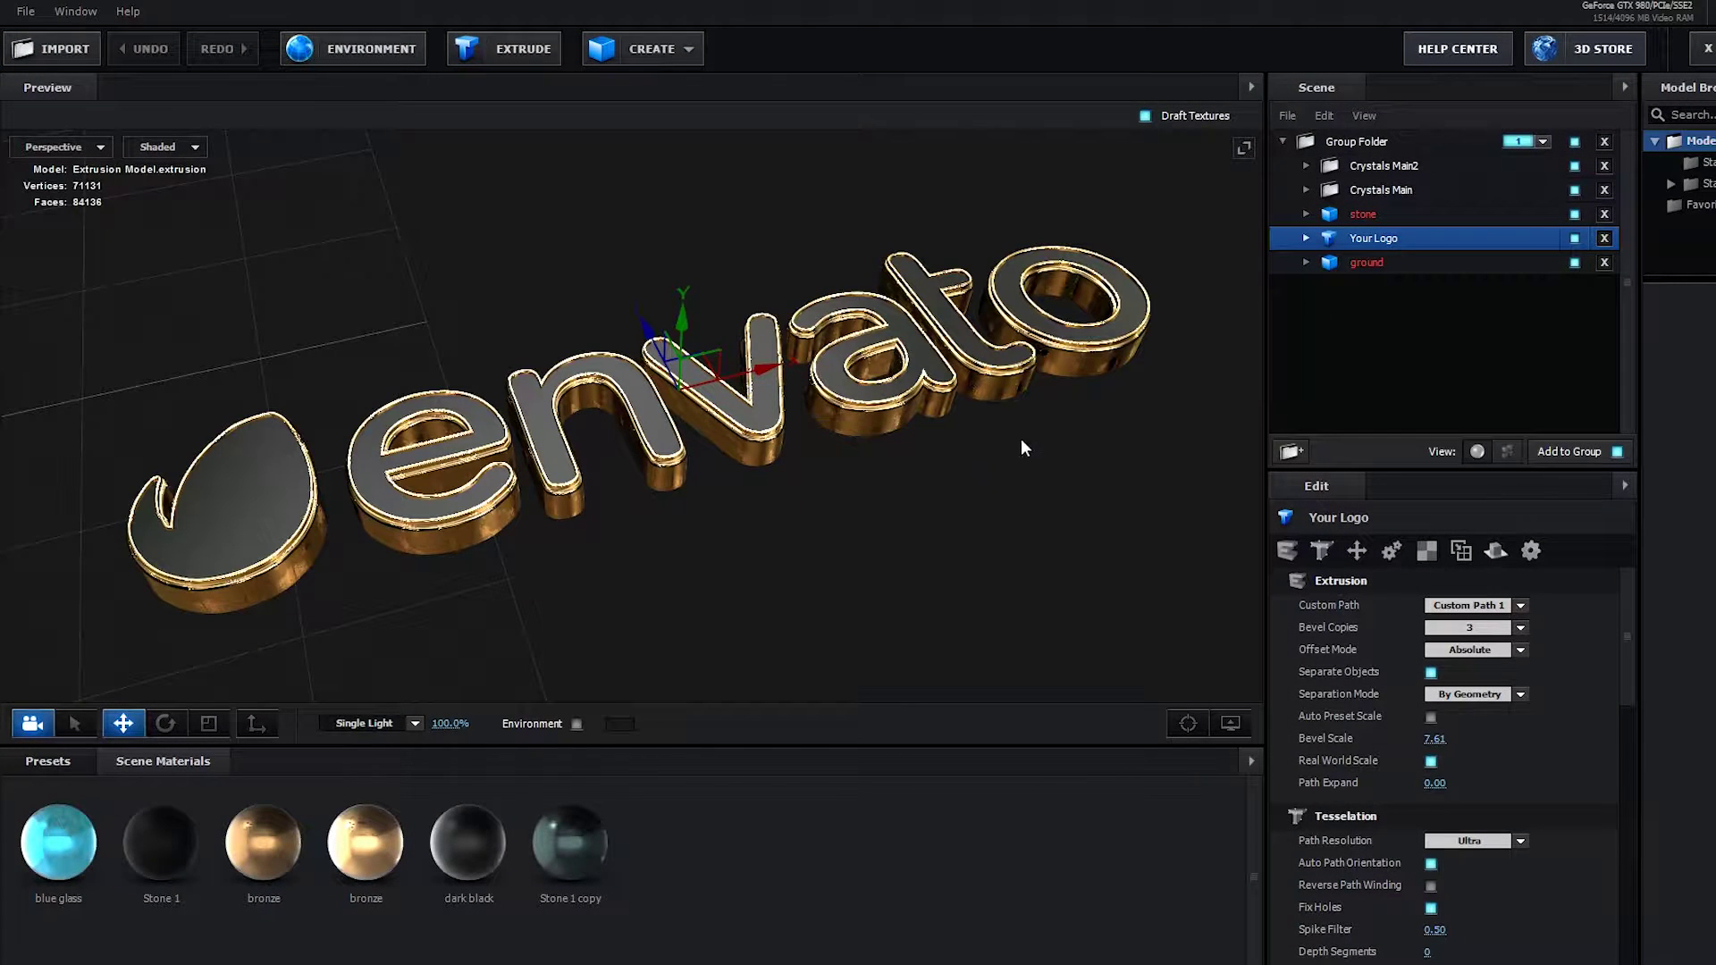
left_click(25, 11)
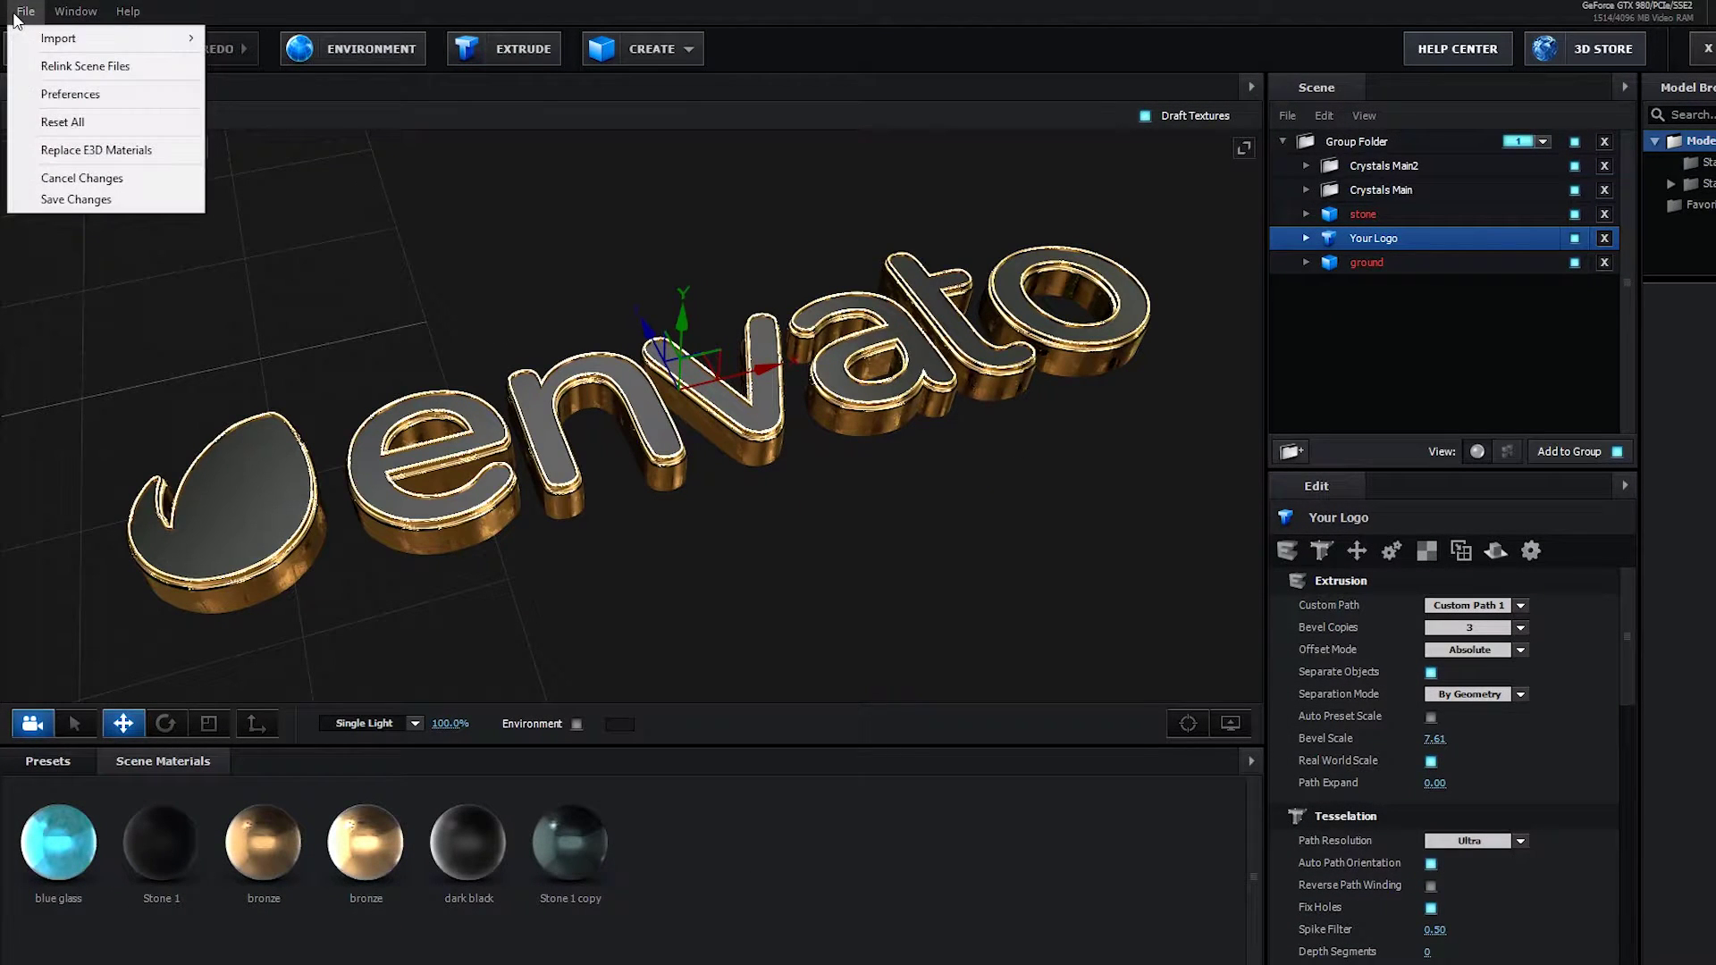
left_click(162, 68)
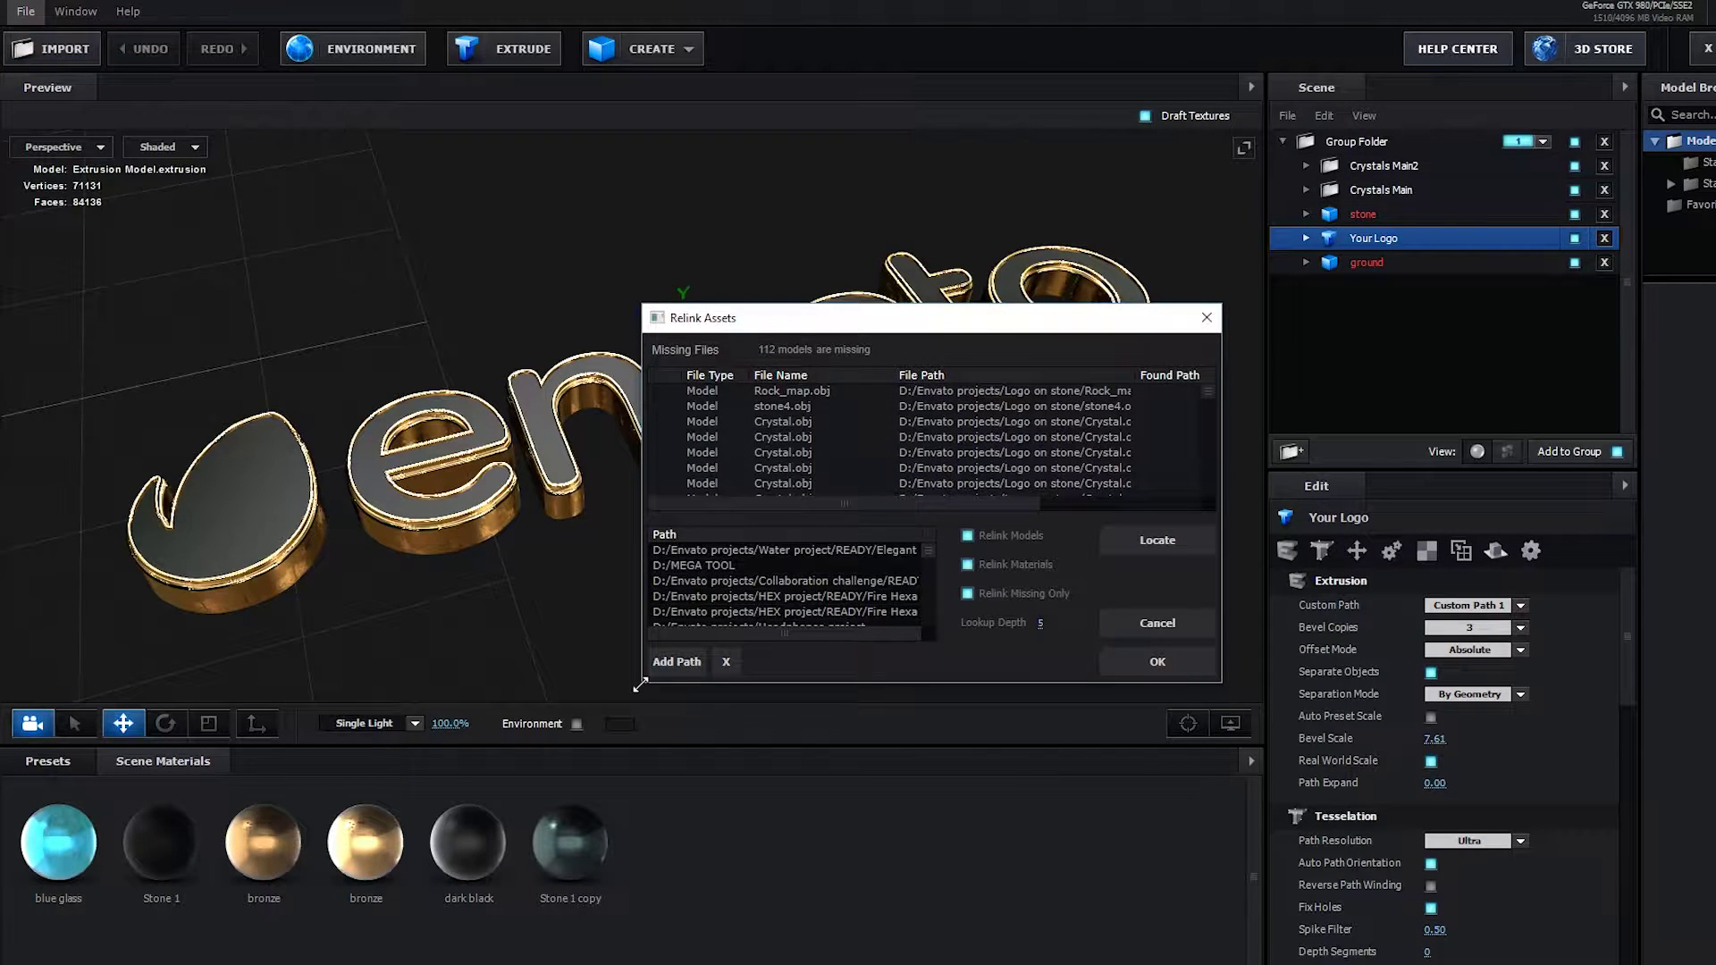
left_click(676, 660)
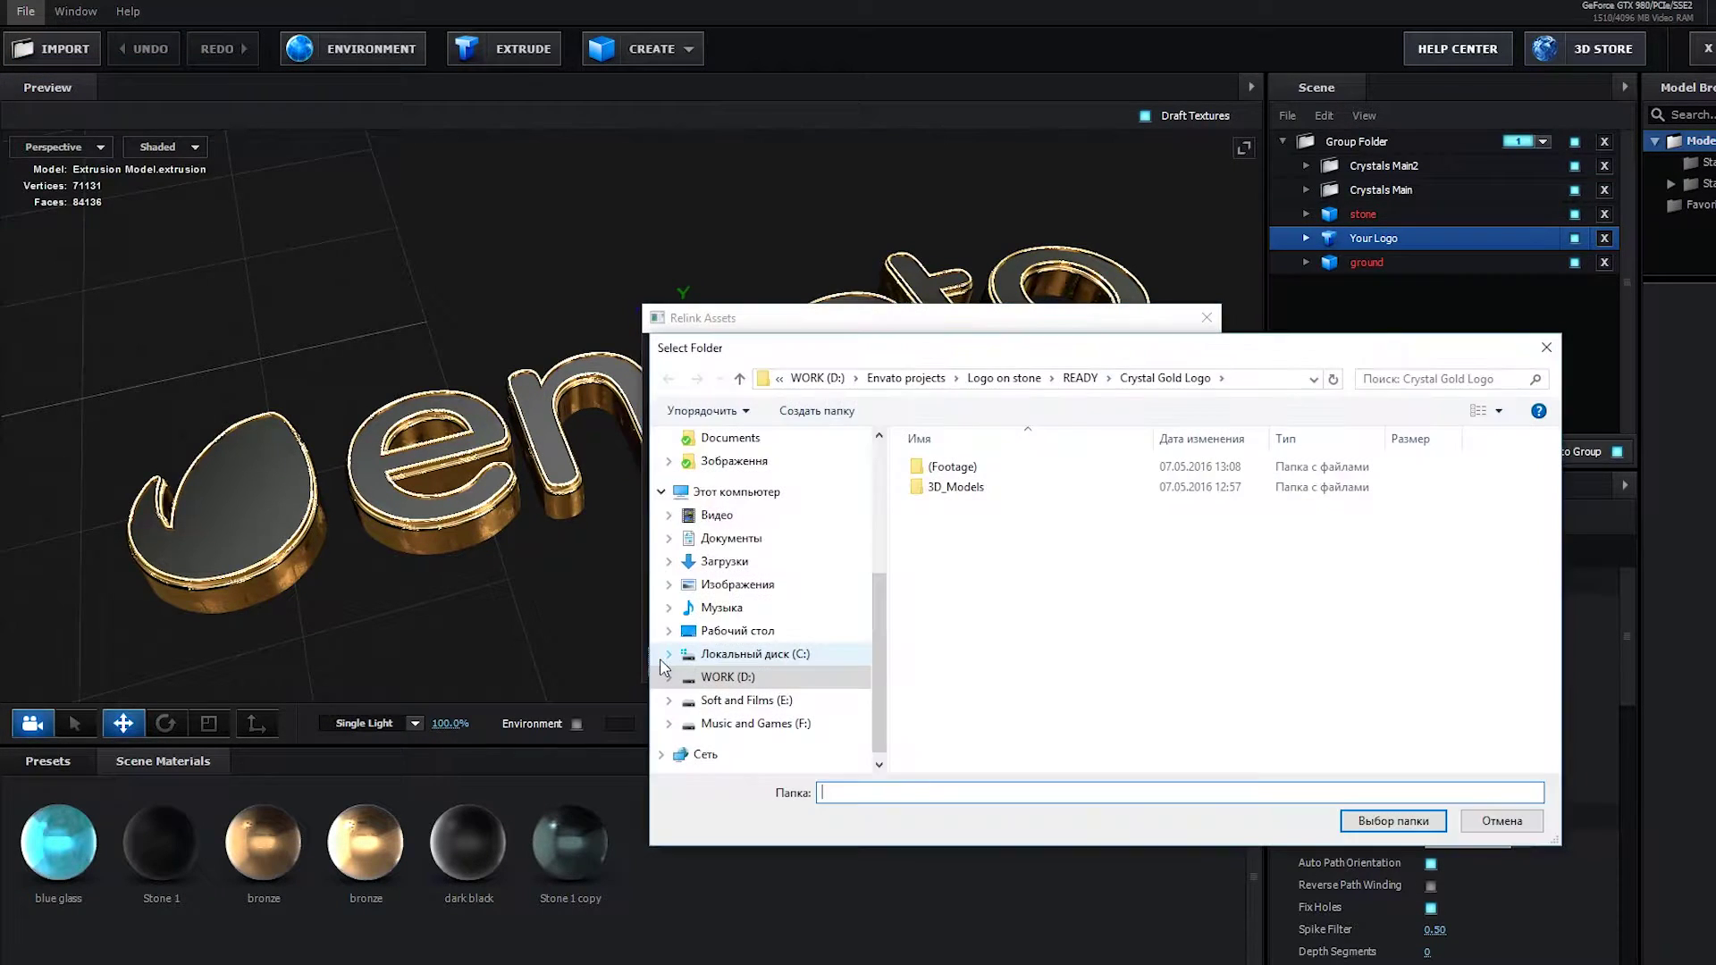
left_click(956, 487)
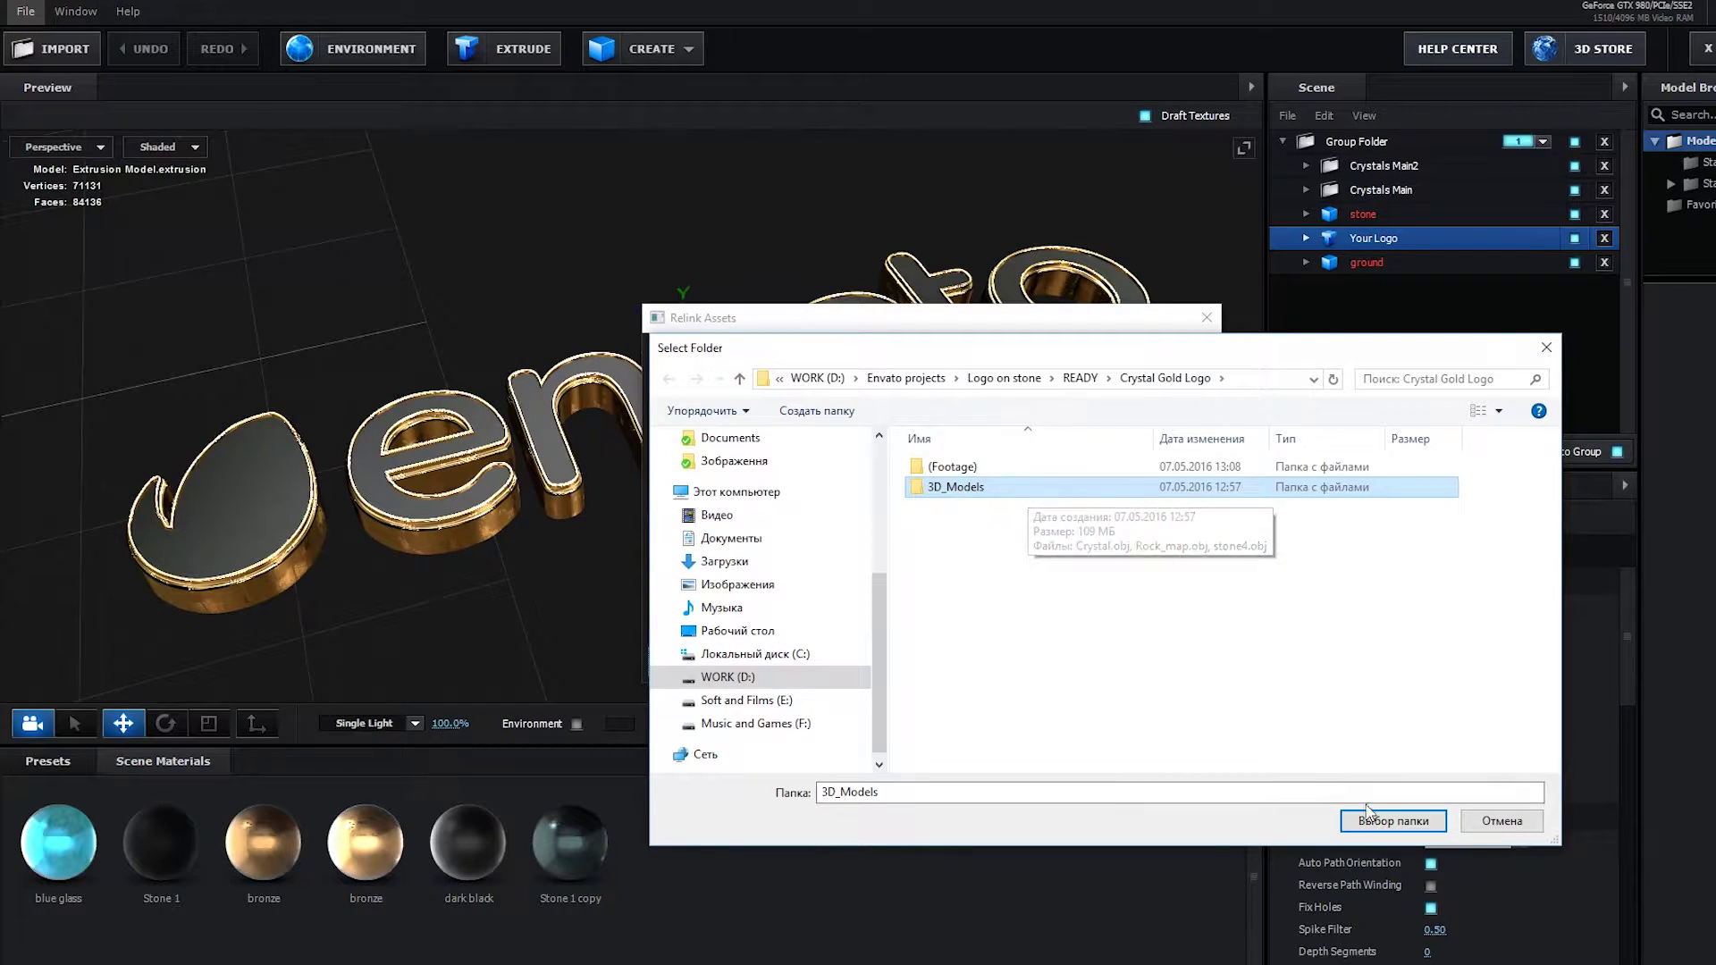
left_click(1393, 820)
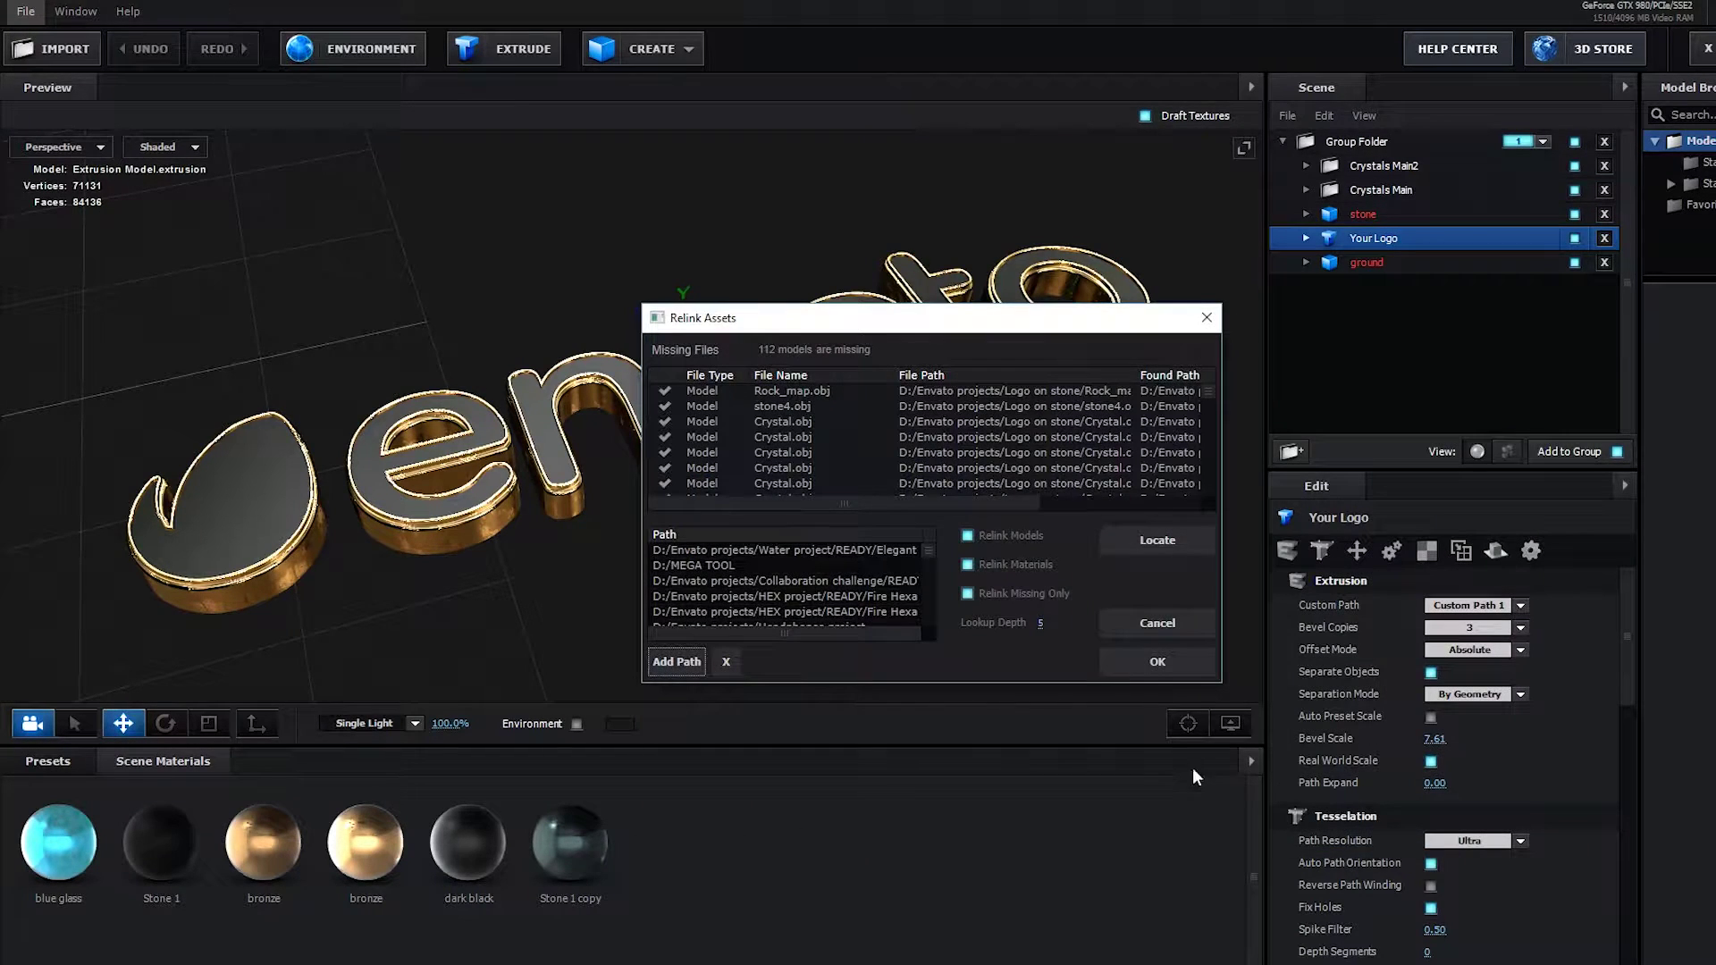
left_click(1152, 660)
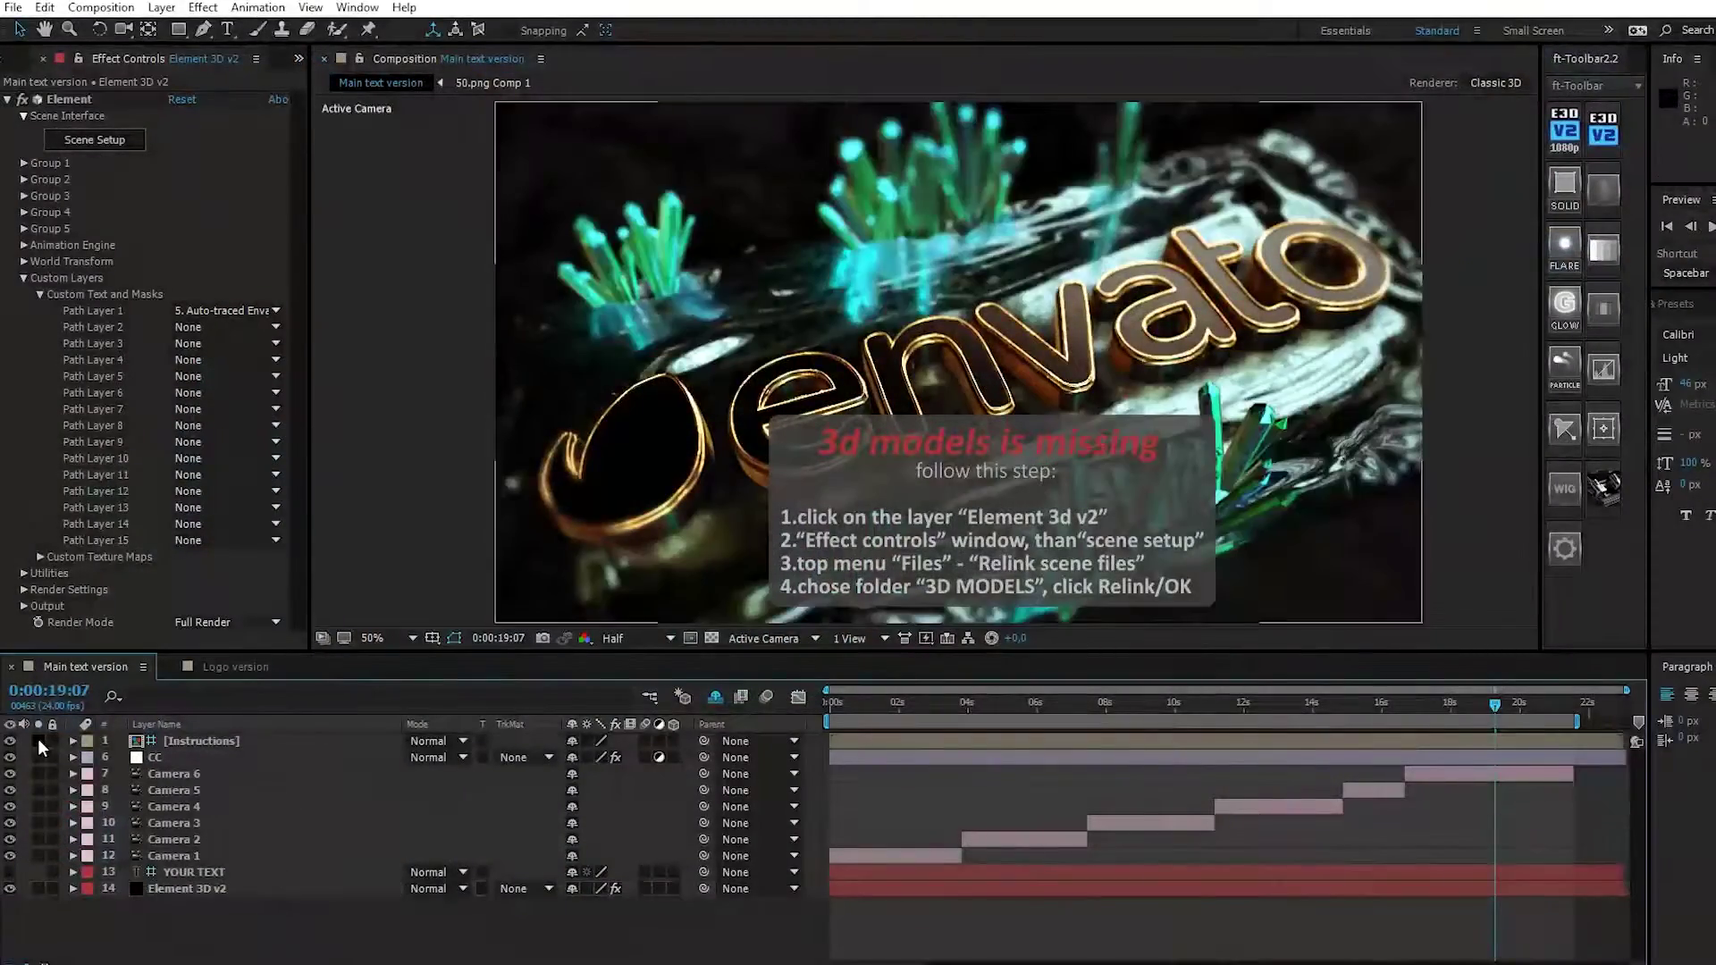
- Hide the missing-models overlay, then make the YOUR TEXT layer visible and edit its text
left_click(10, 739)
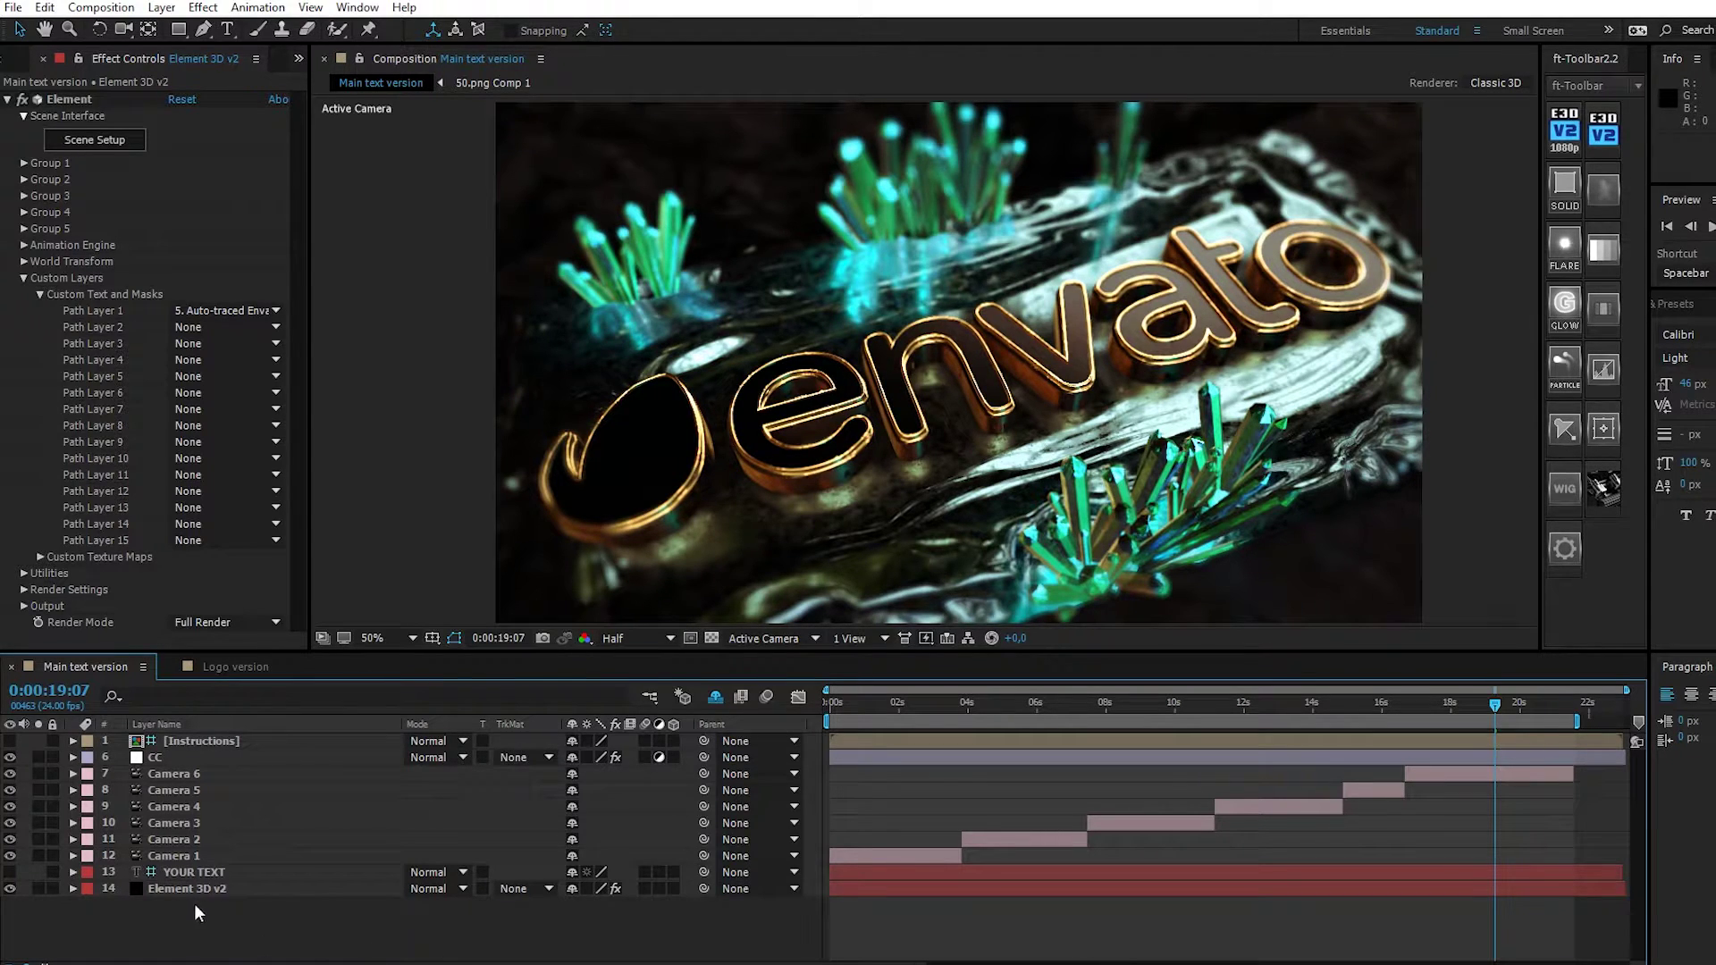
left_click(216, 887)
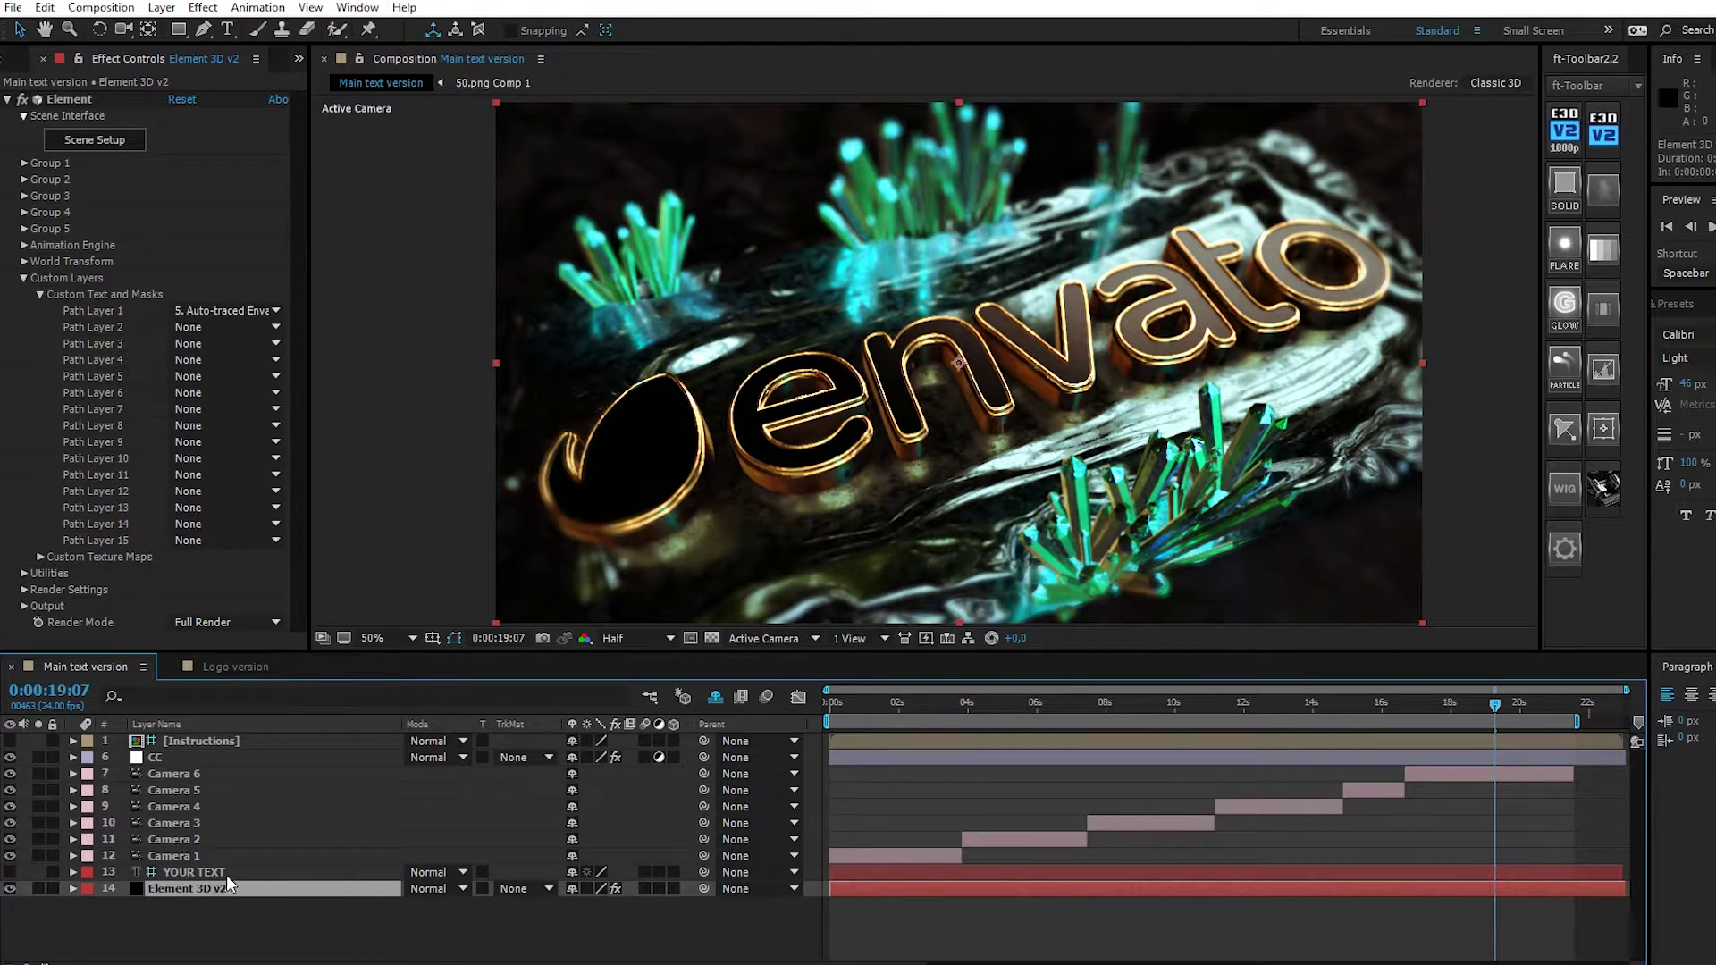
left_click(202, 871)
left_click(12, 872)
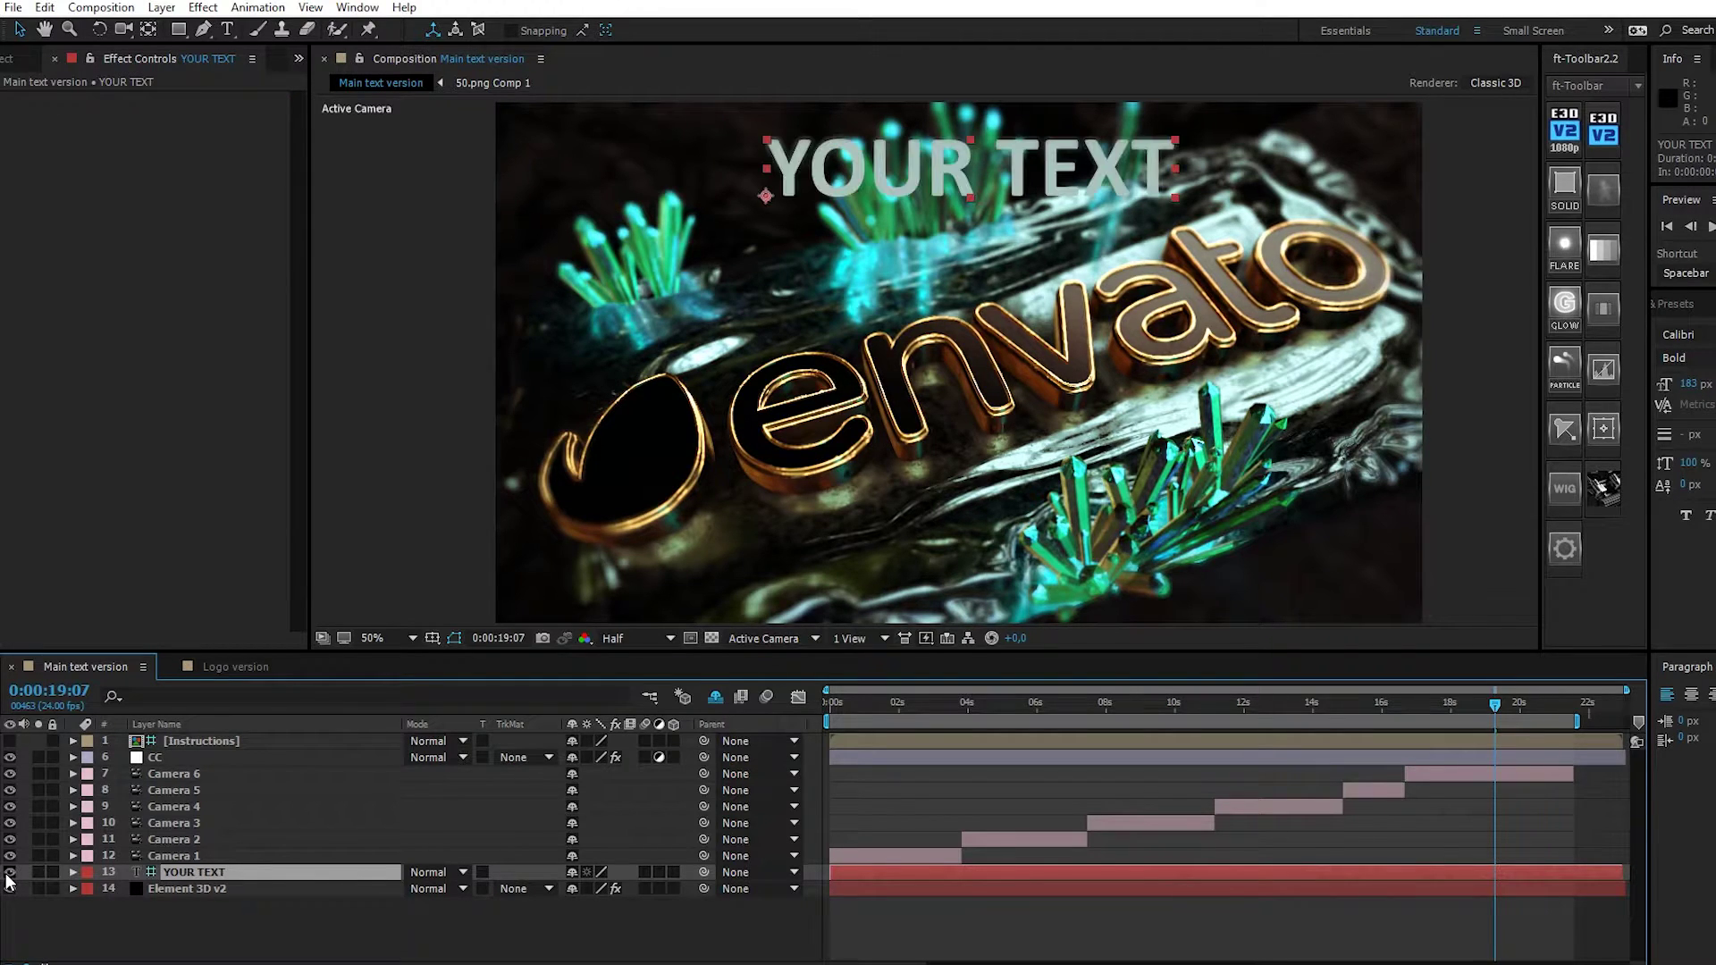
double_click(210, 875)
type("AU")
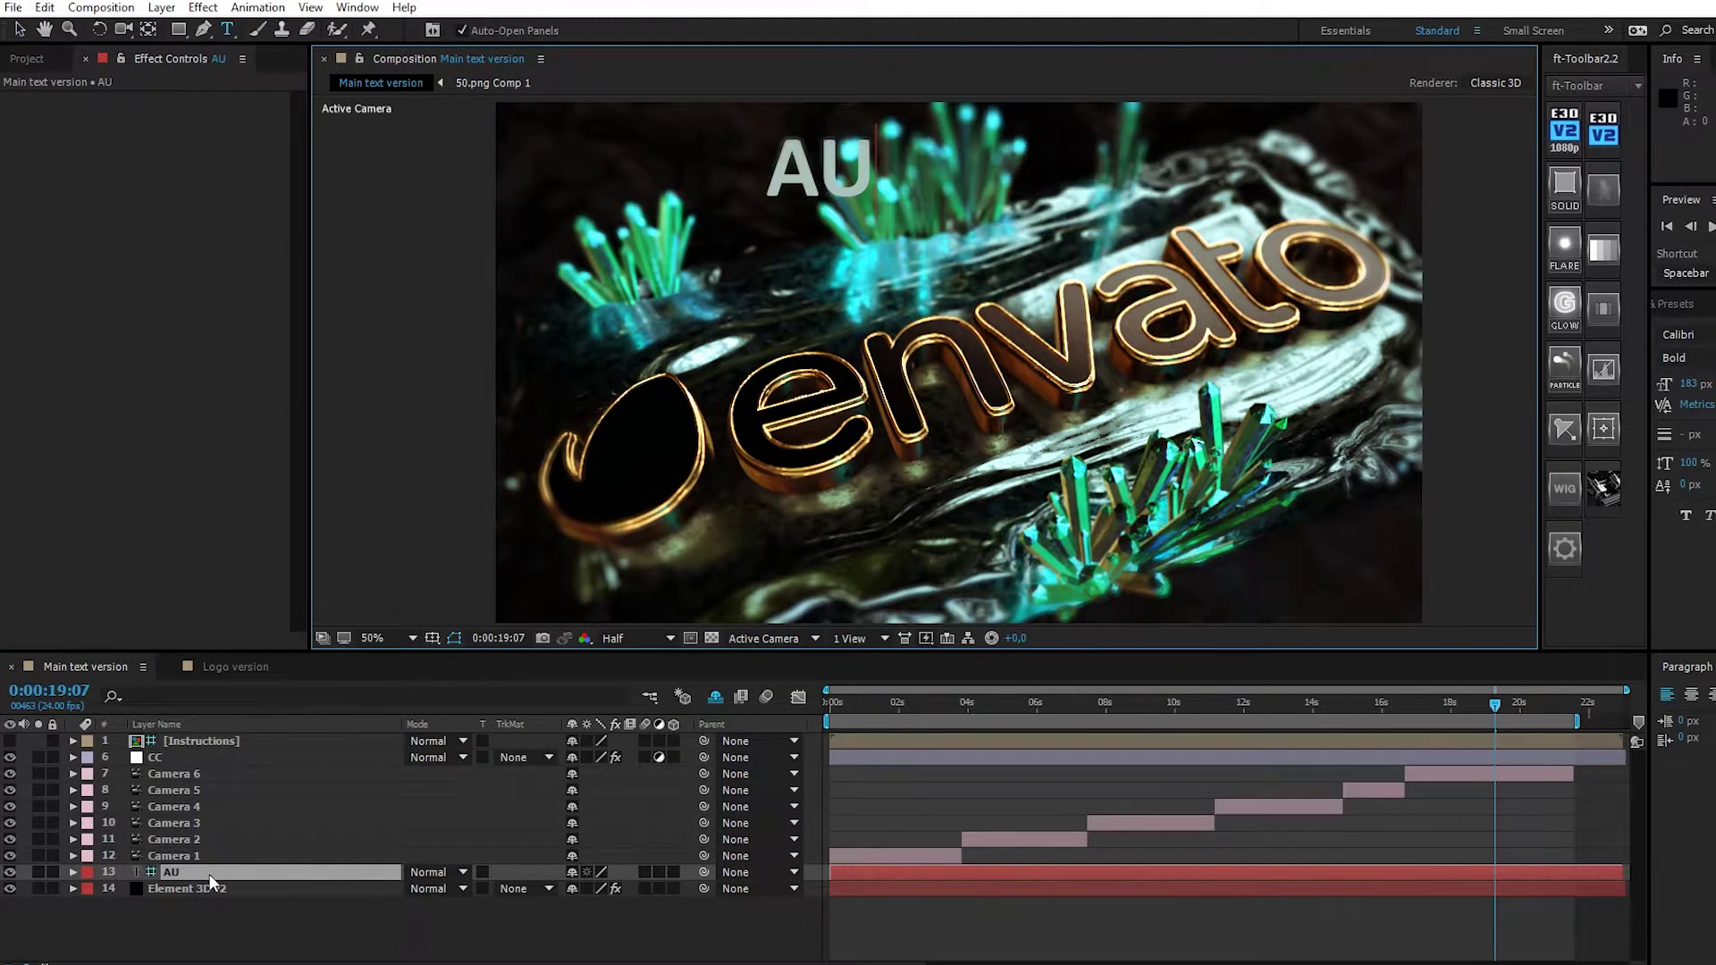
type("DIO")
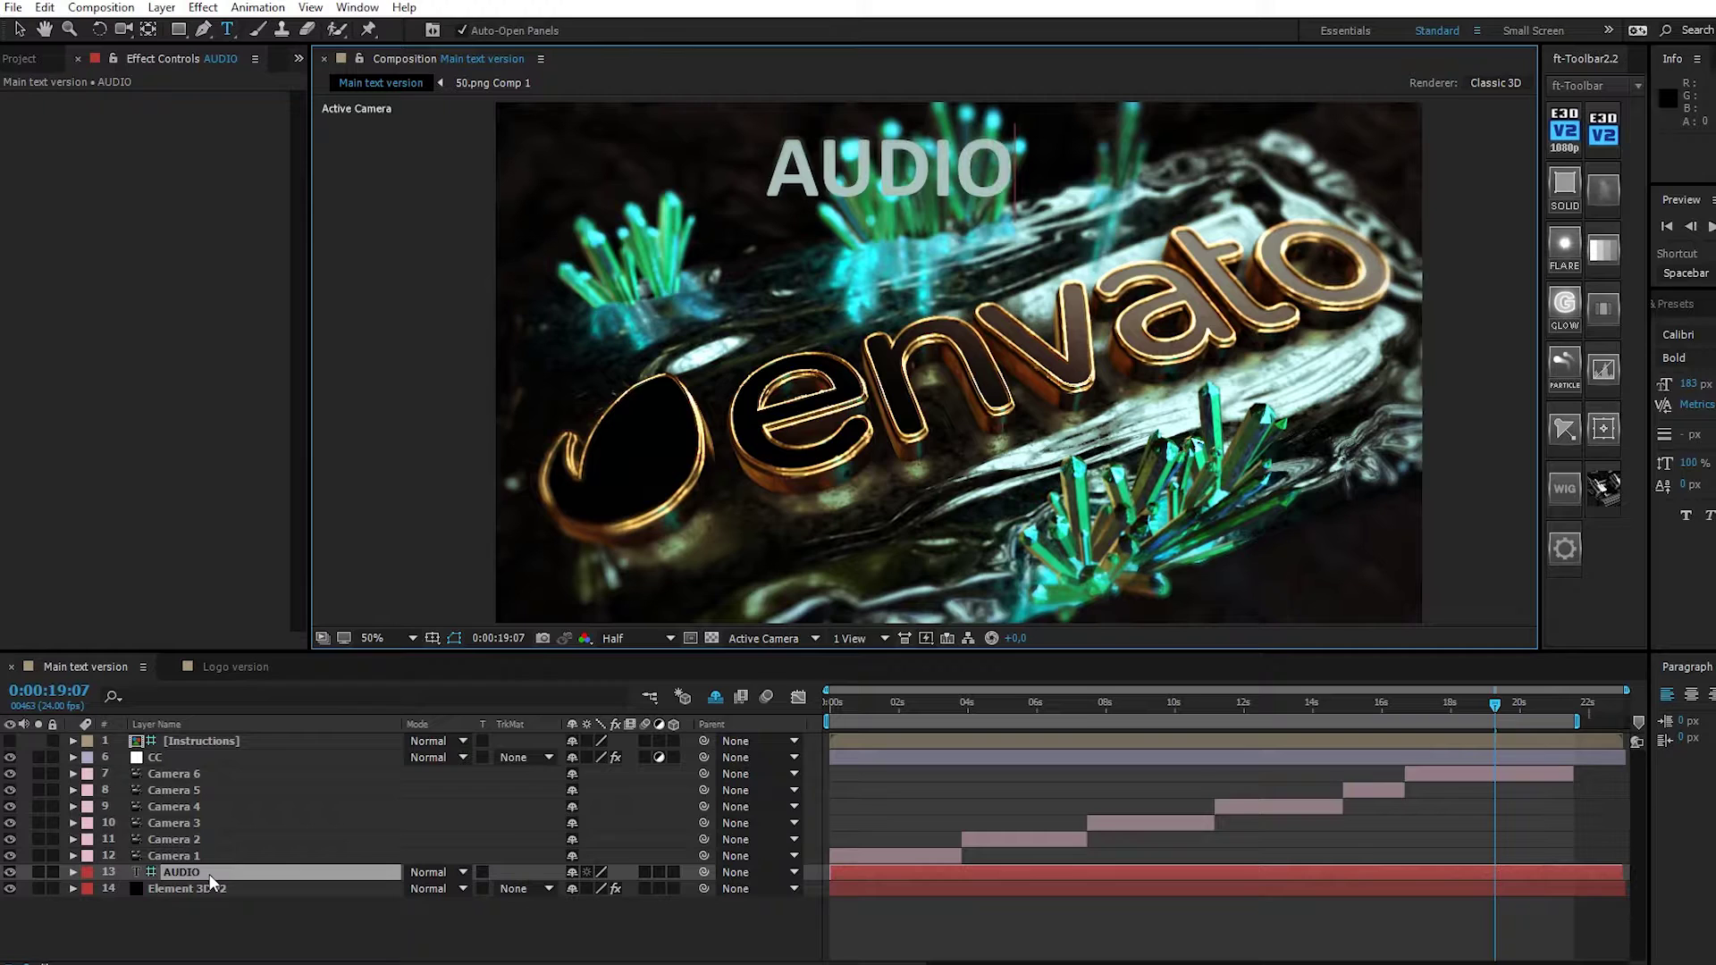
type("JUNGLE")
- Select all the AUDIOJUNGLE text and step through typefaces to Calibri
key("ctrl+a")
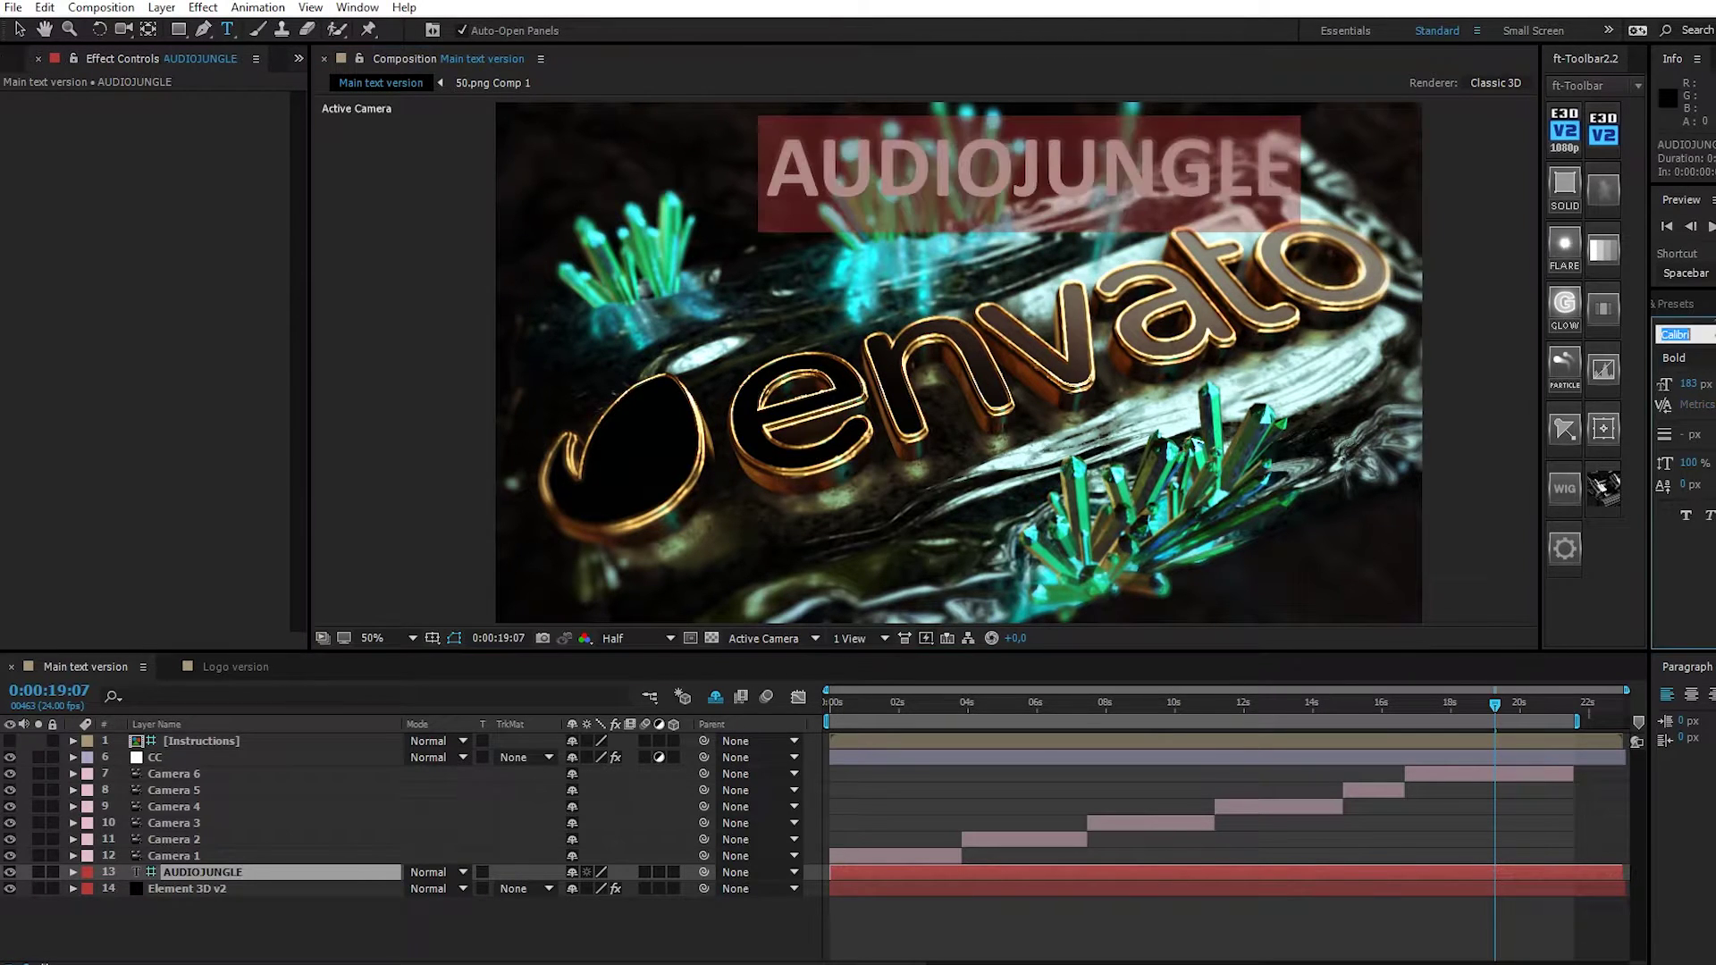
key("Down")
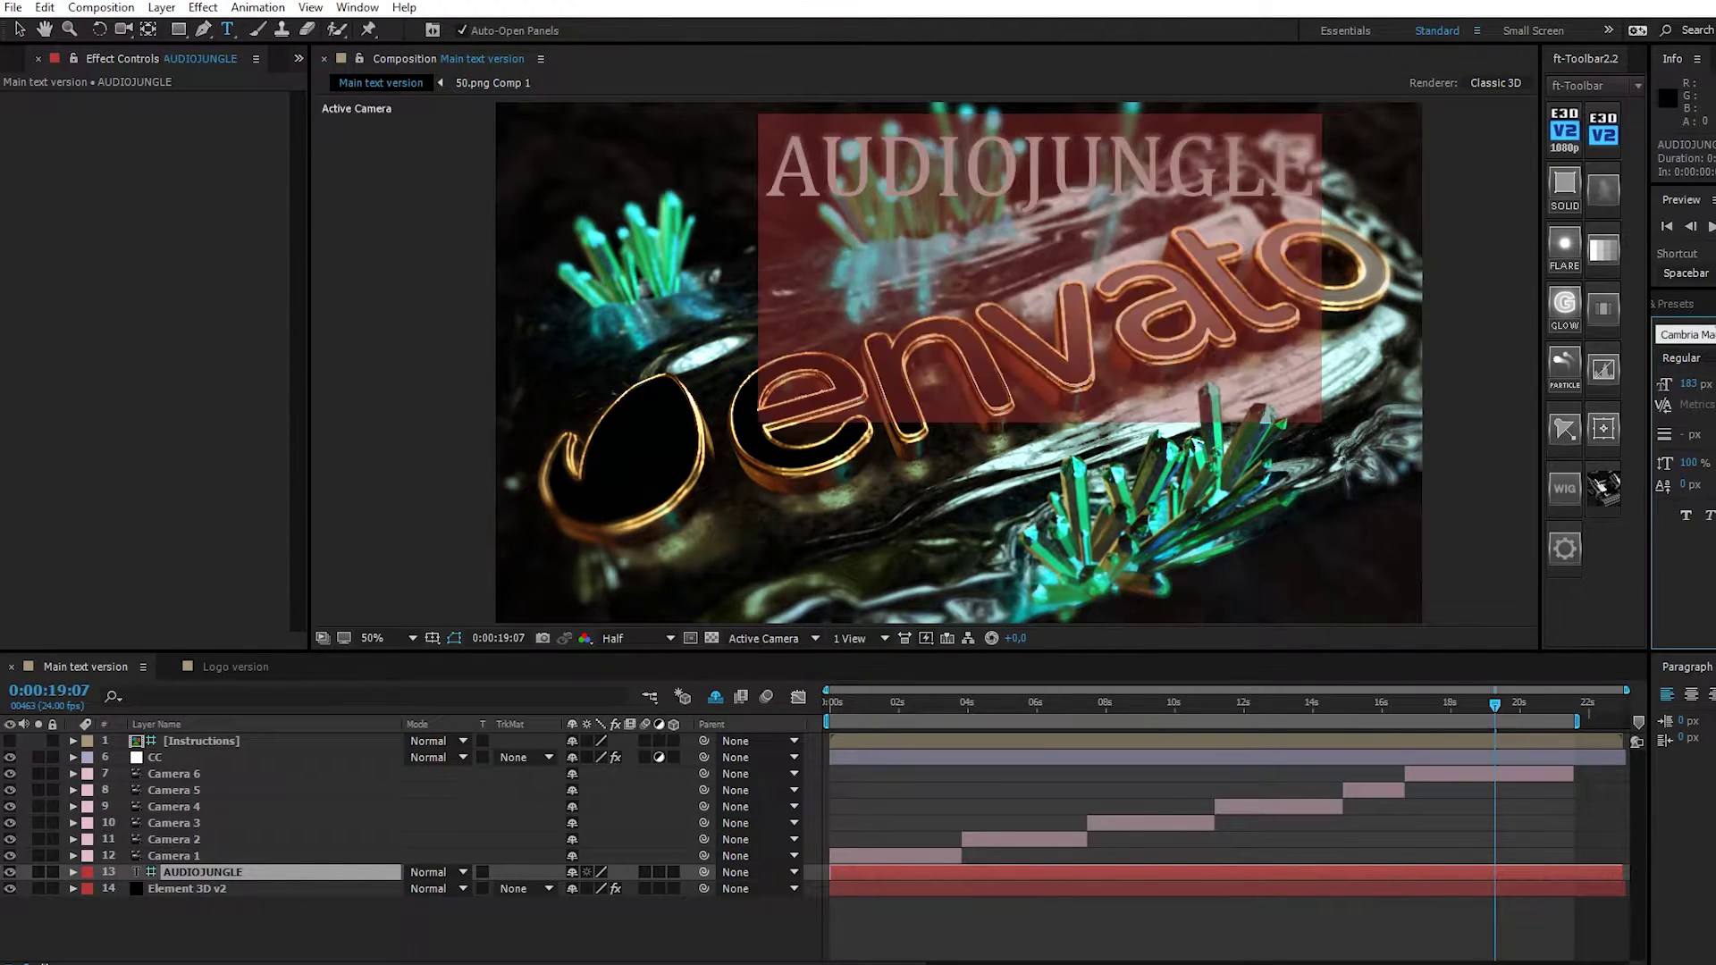
key("Down")
key("Down")
key("Down")
key("Down")
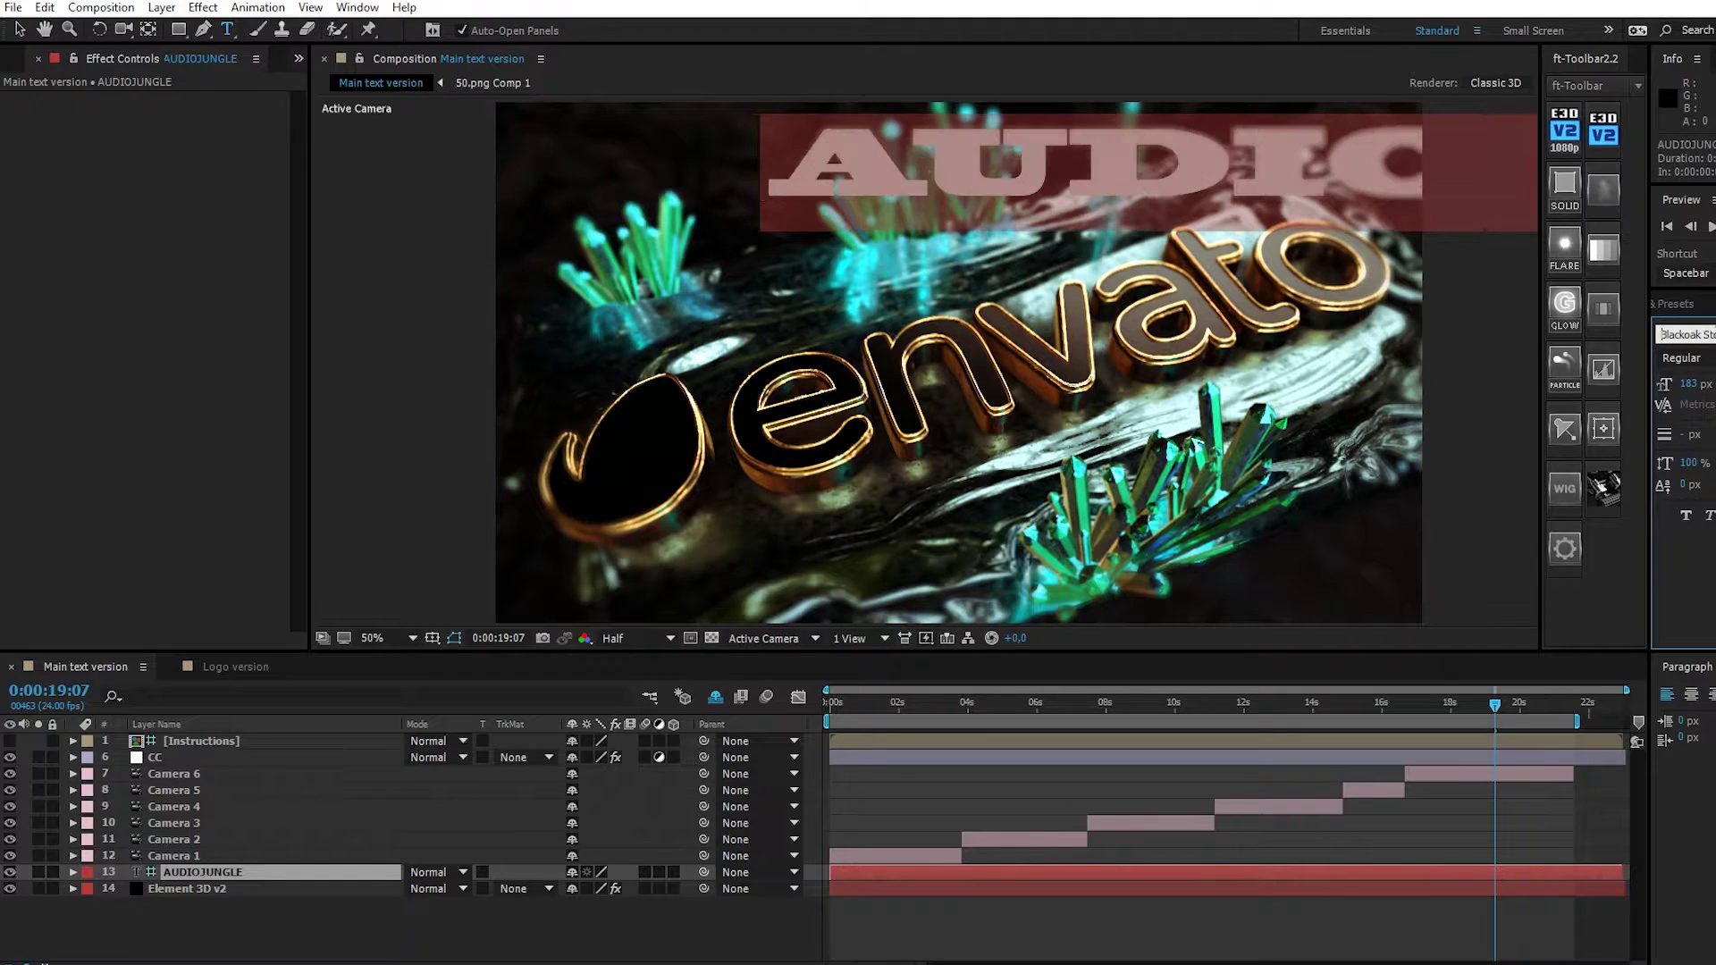
key("Down")
key("Down")
key("Down")
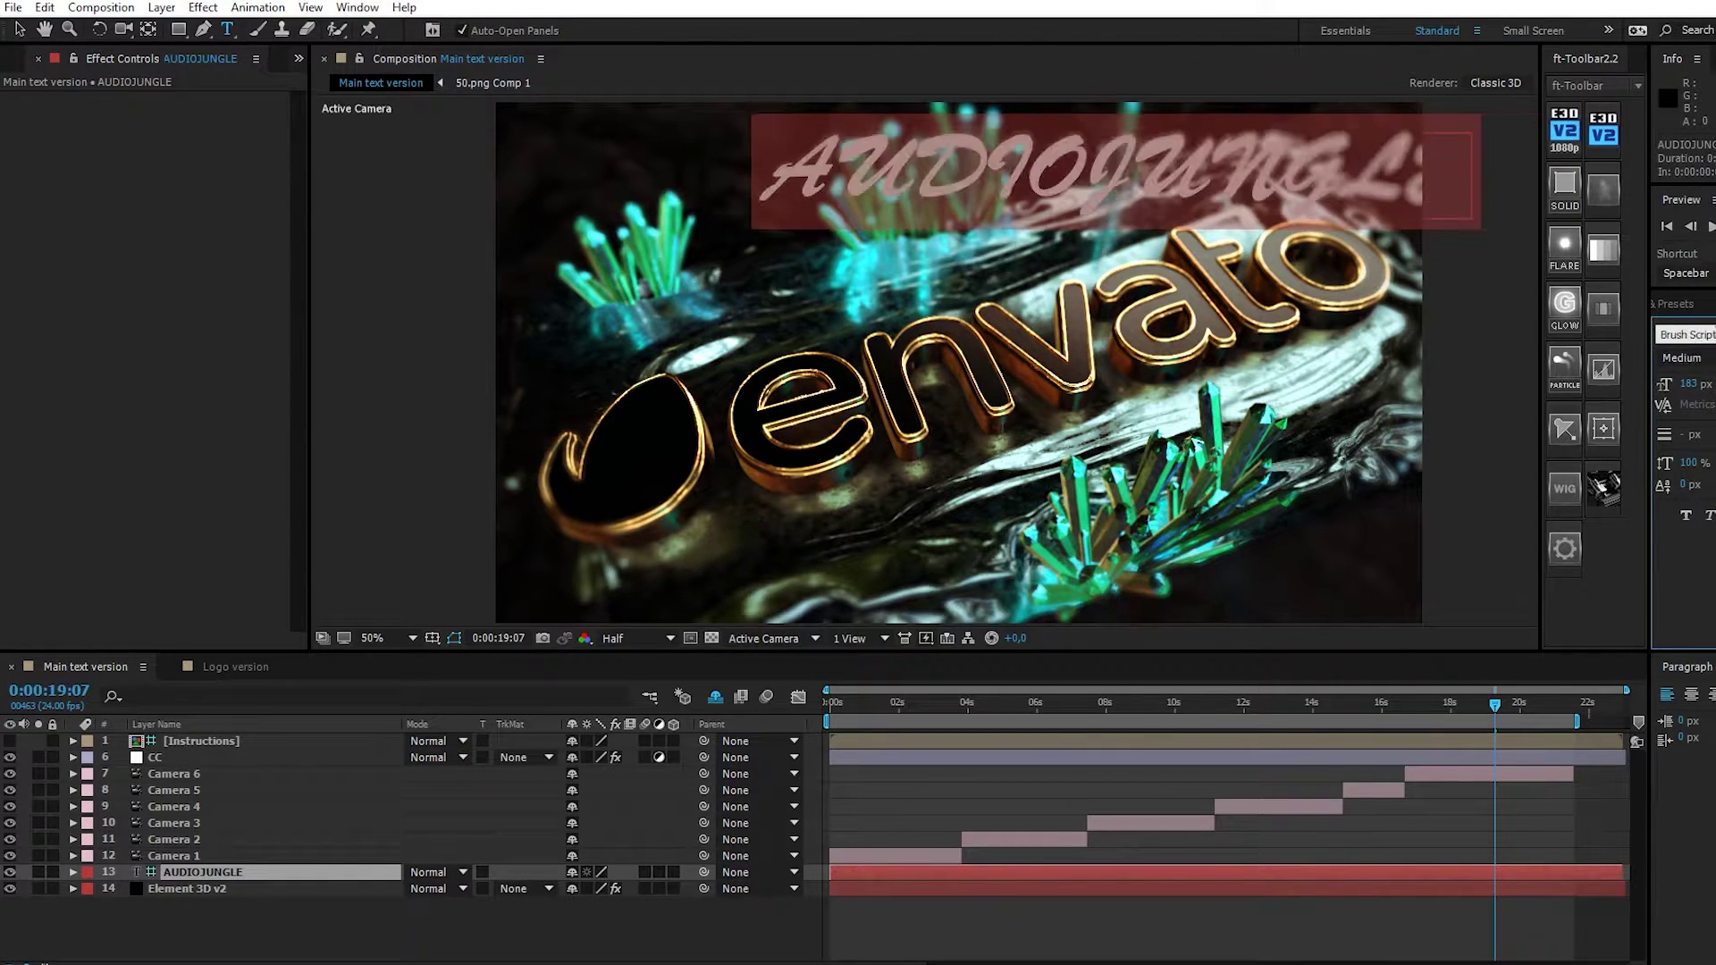
key("Down")
- Set Element 3D v2 Path Layer 1 to 13. AUDIOJUNGLE, hide the text layer, enter Scene Setup
left_click(194, 889)
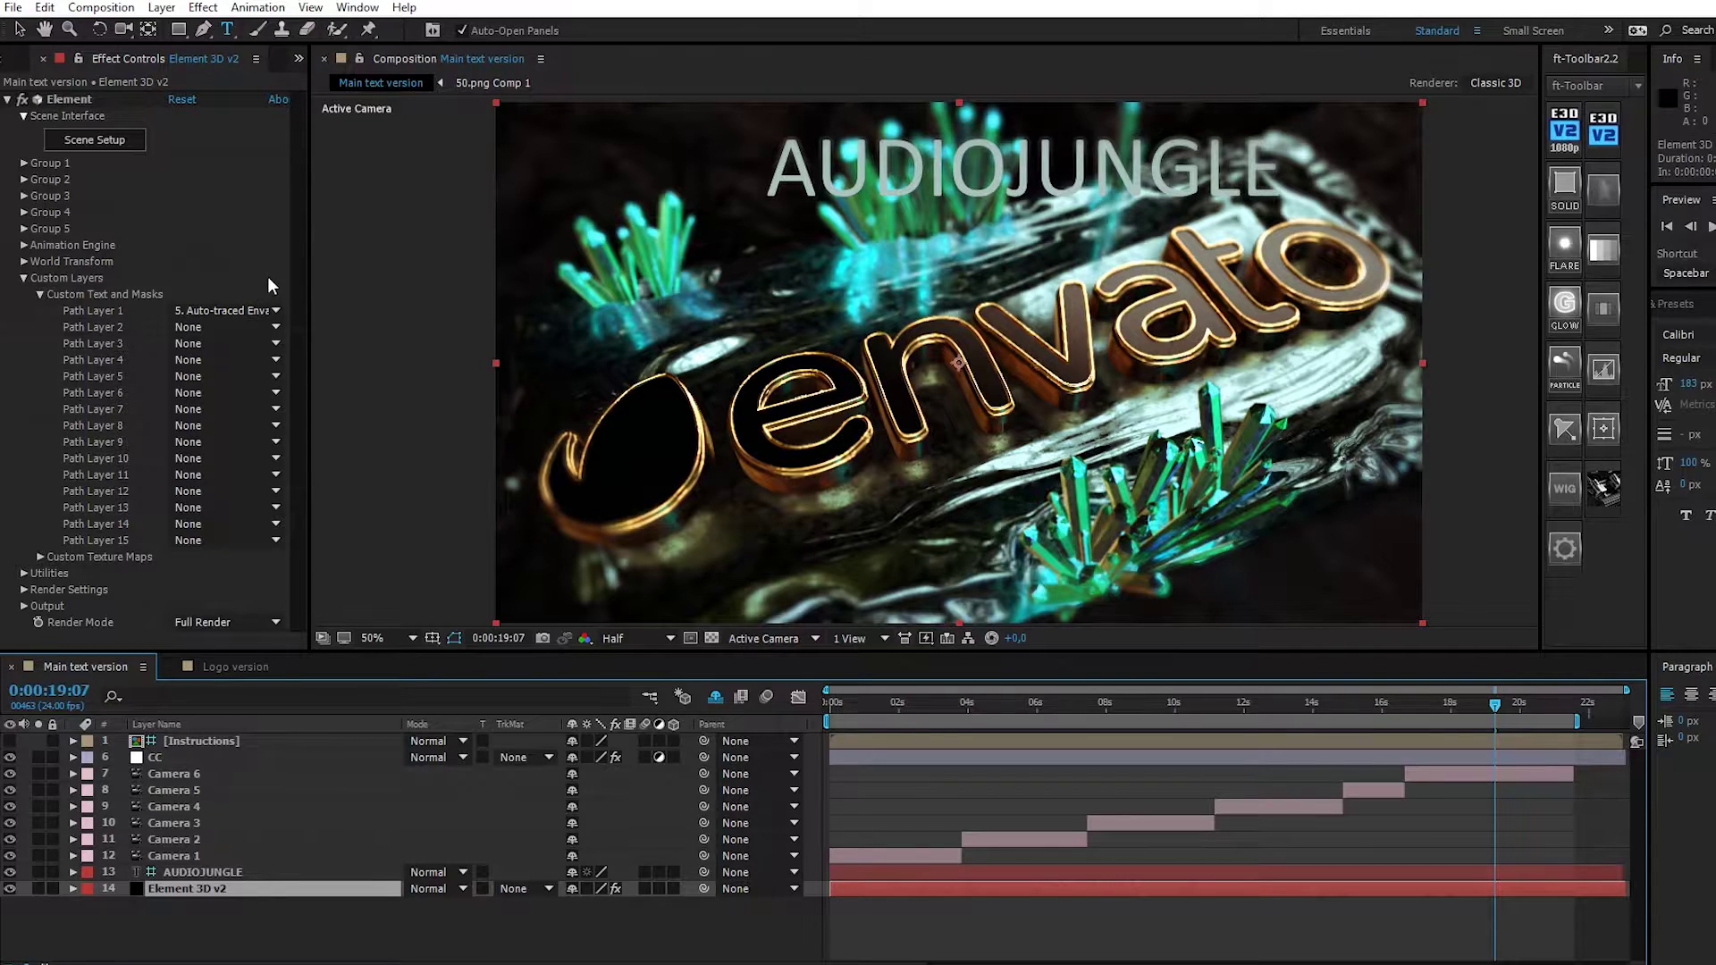
left_click(253, 312)
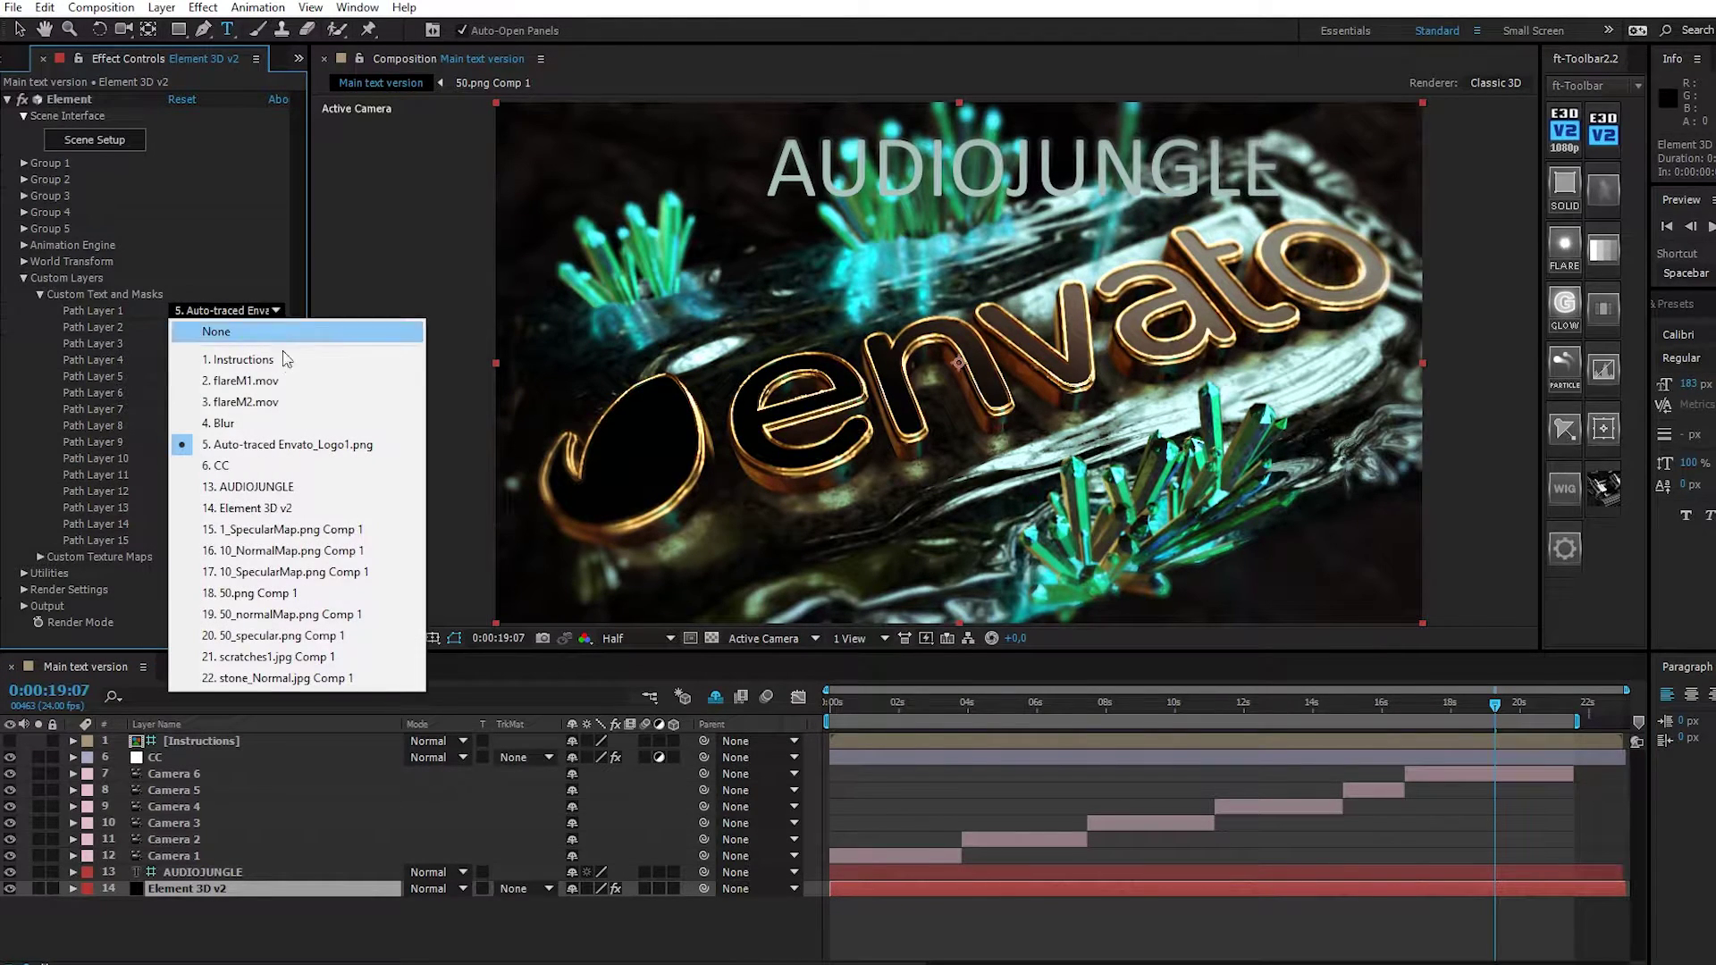
left_click(254, 486)
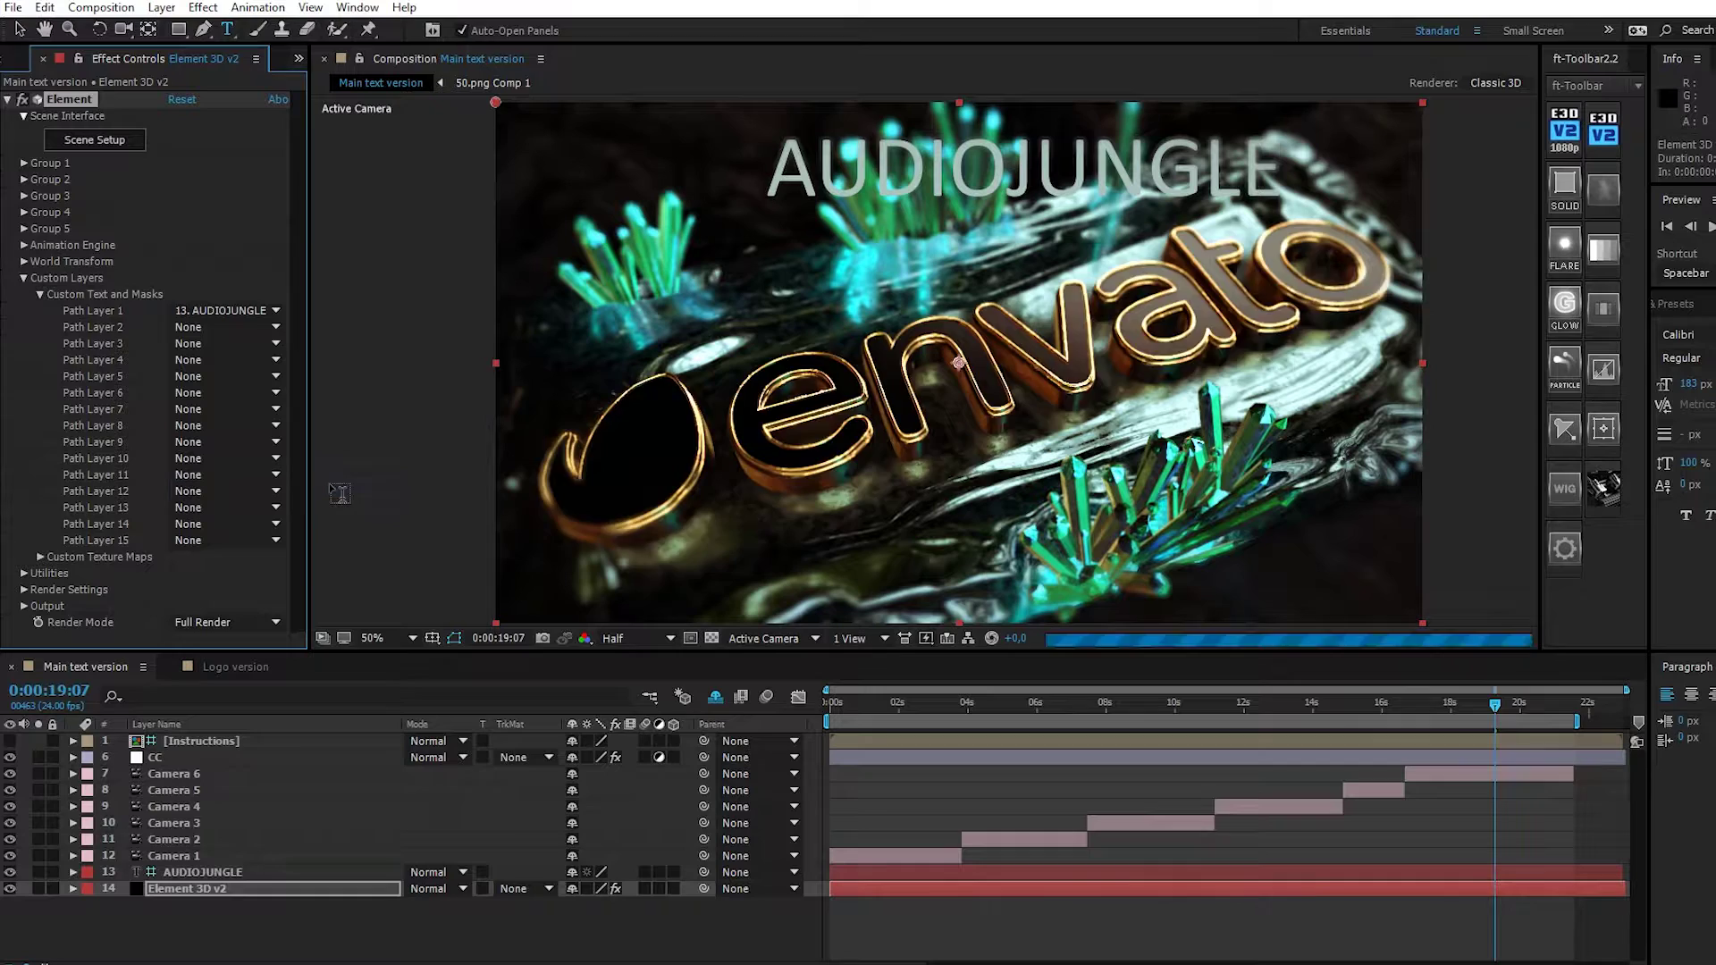
left_click(11, 871)
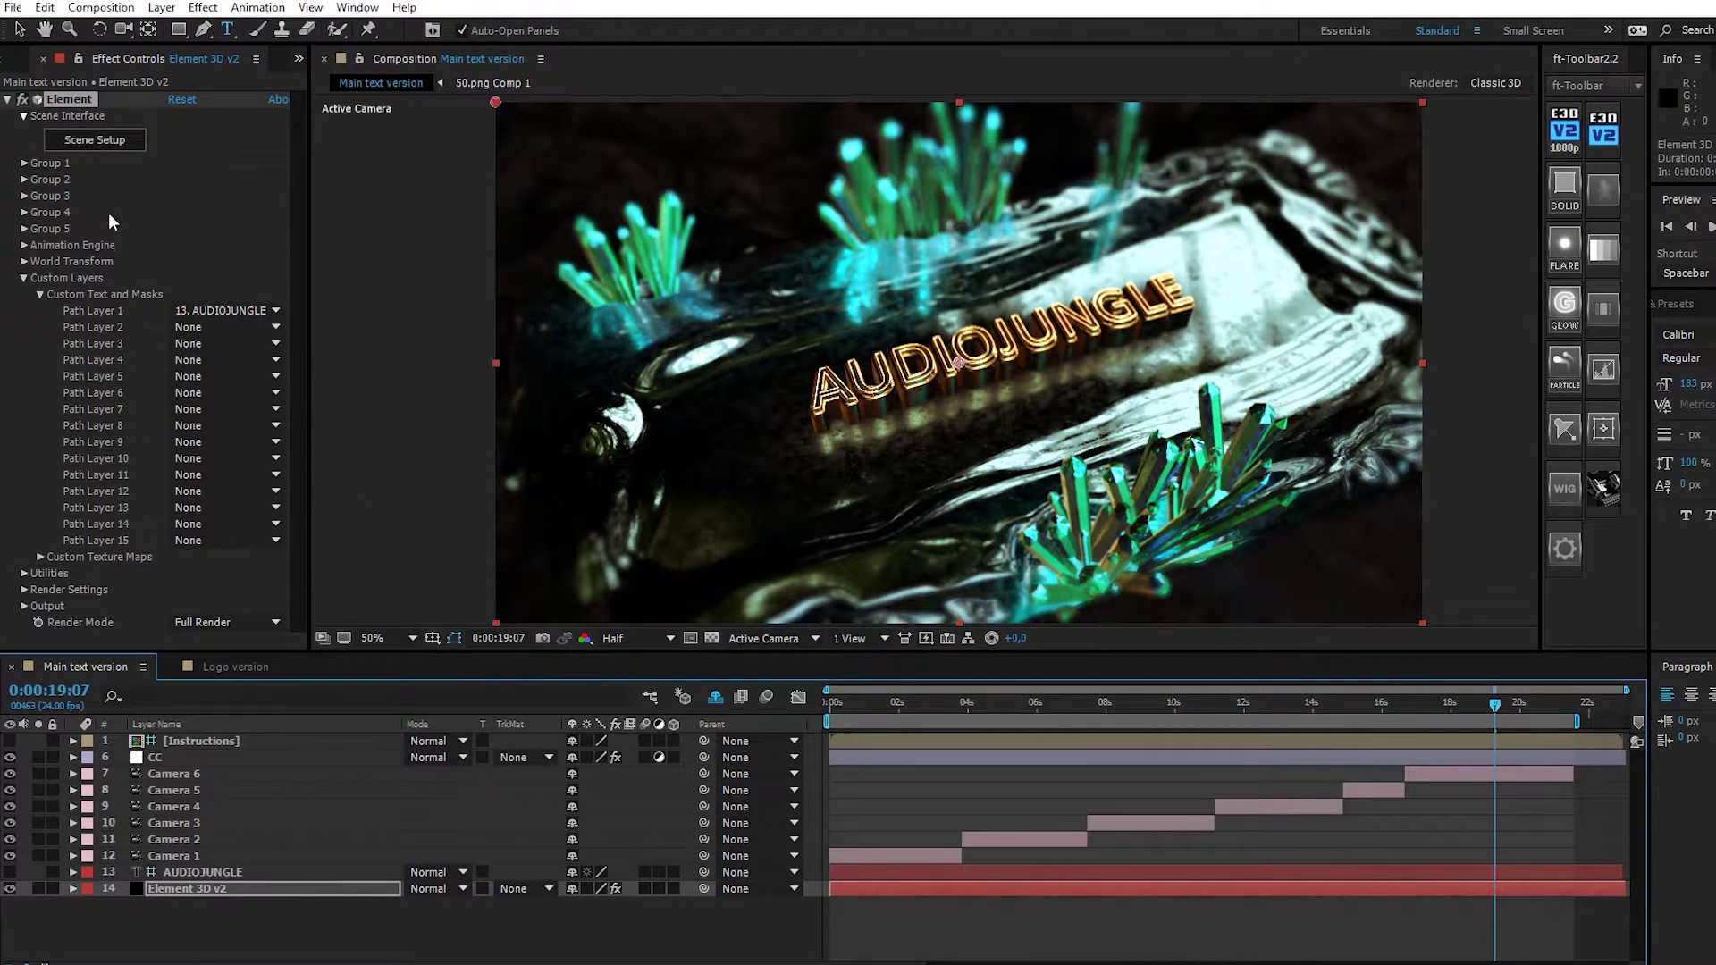
left_click(95, 140)
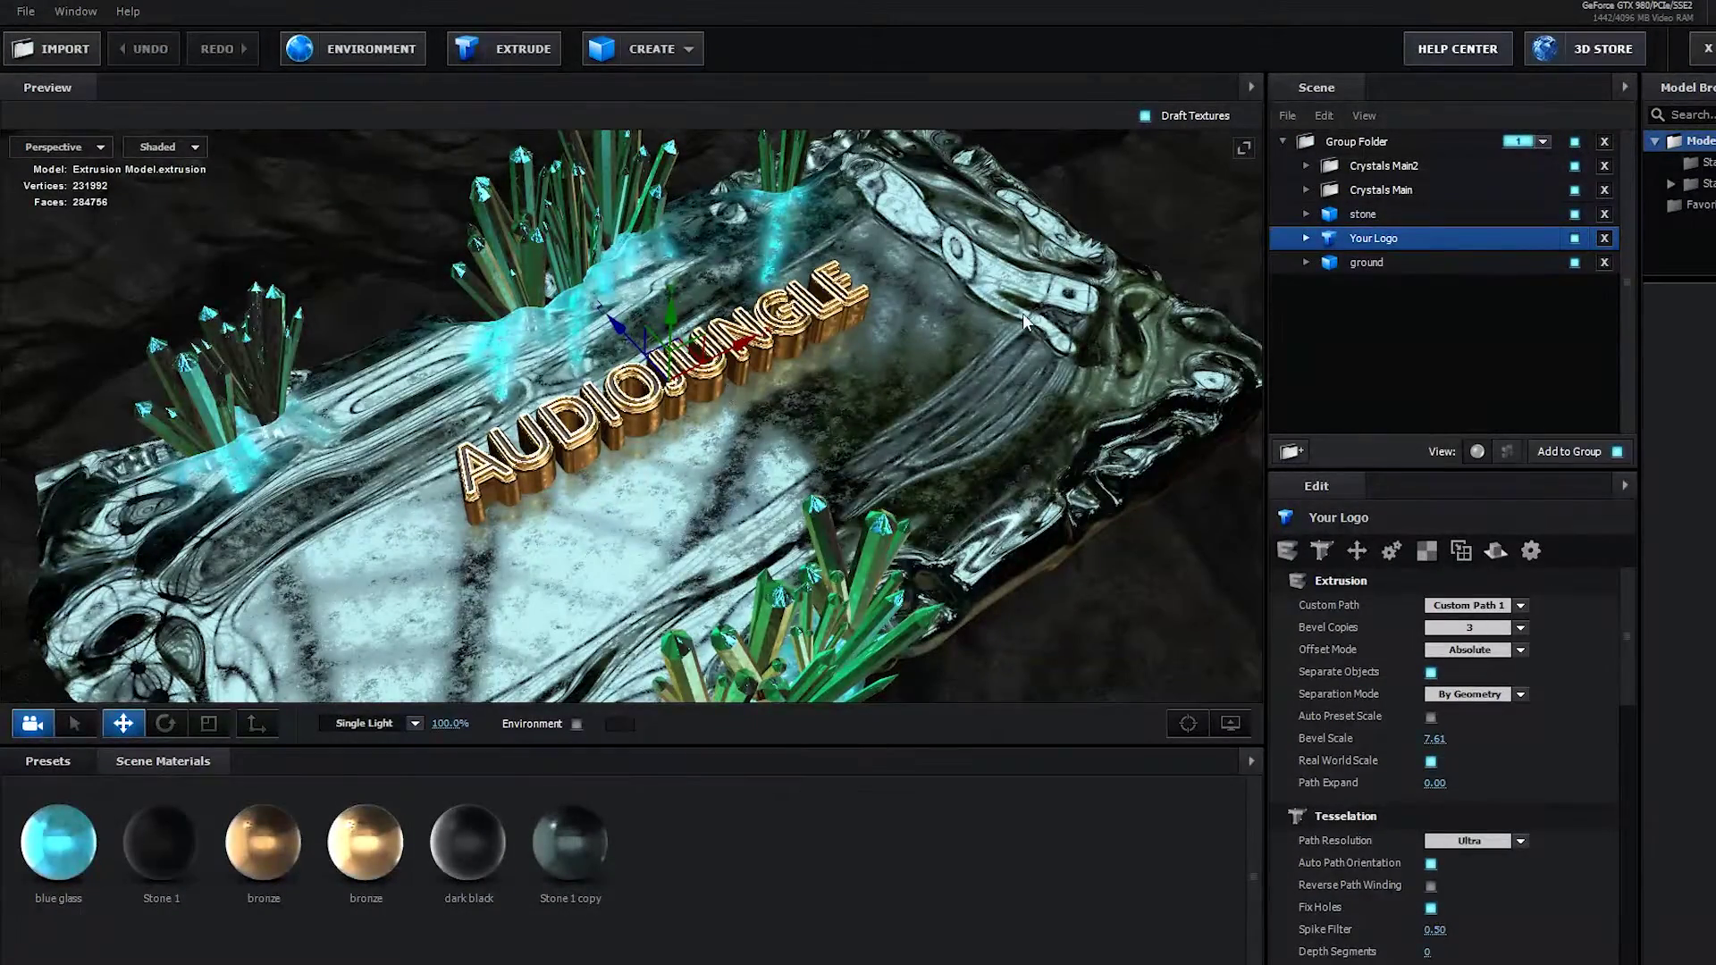
- Bring up the Your Logo transform settings and turn the view toward the AUDIOJUNGLE text
left_click(1355, 551)
left_click_drag(805, 469, 986, 609)
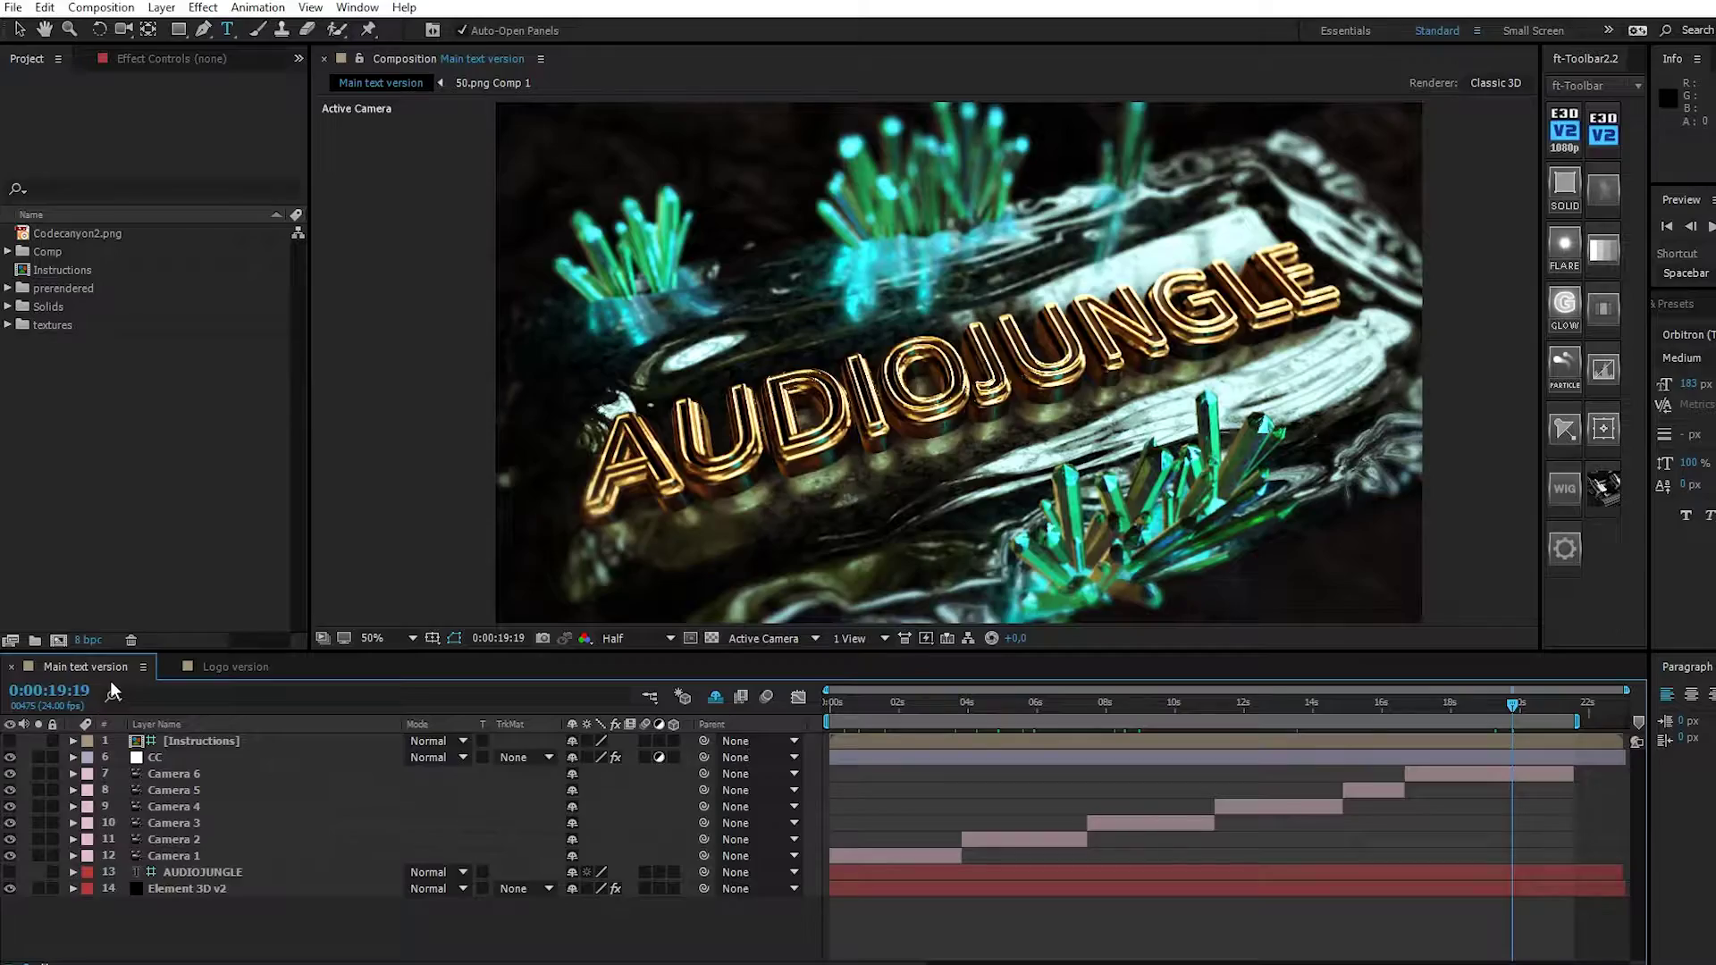
- Place Codecanyon2.png inside the YOUR LOGO precomp of the Logo version composition
mouse_move(235, 666)
left_click(255, 669)
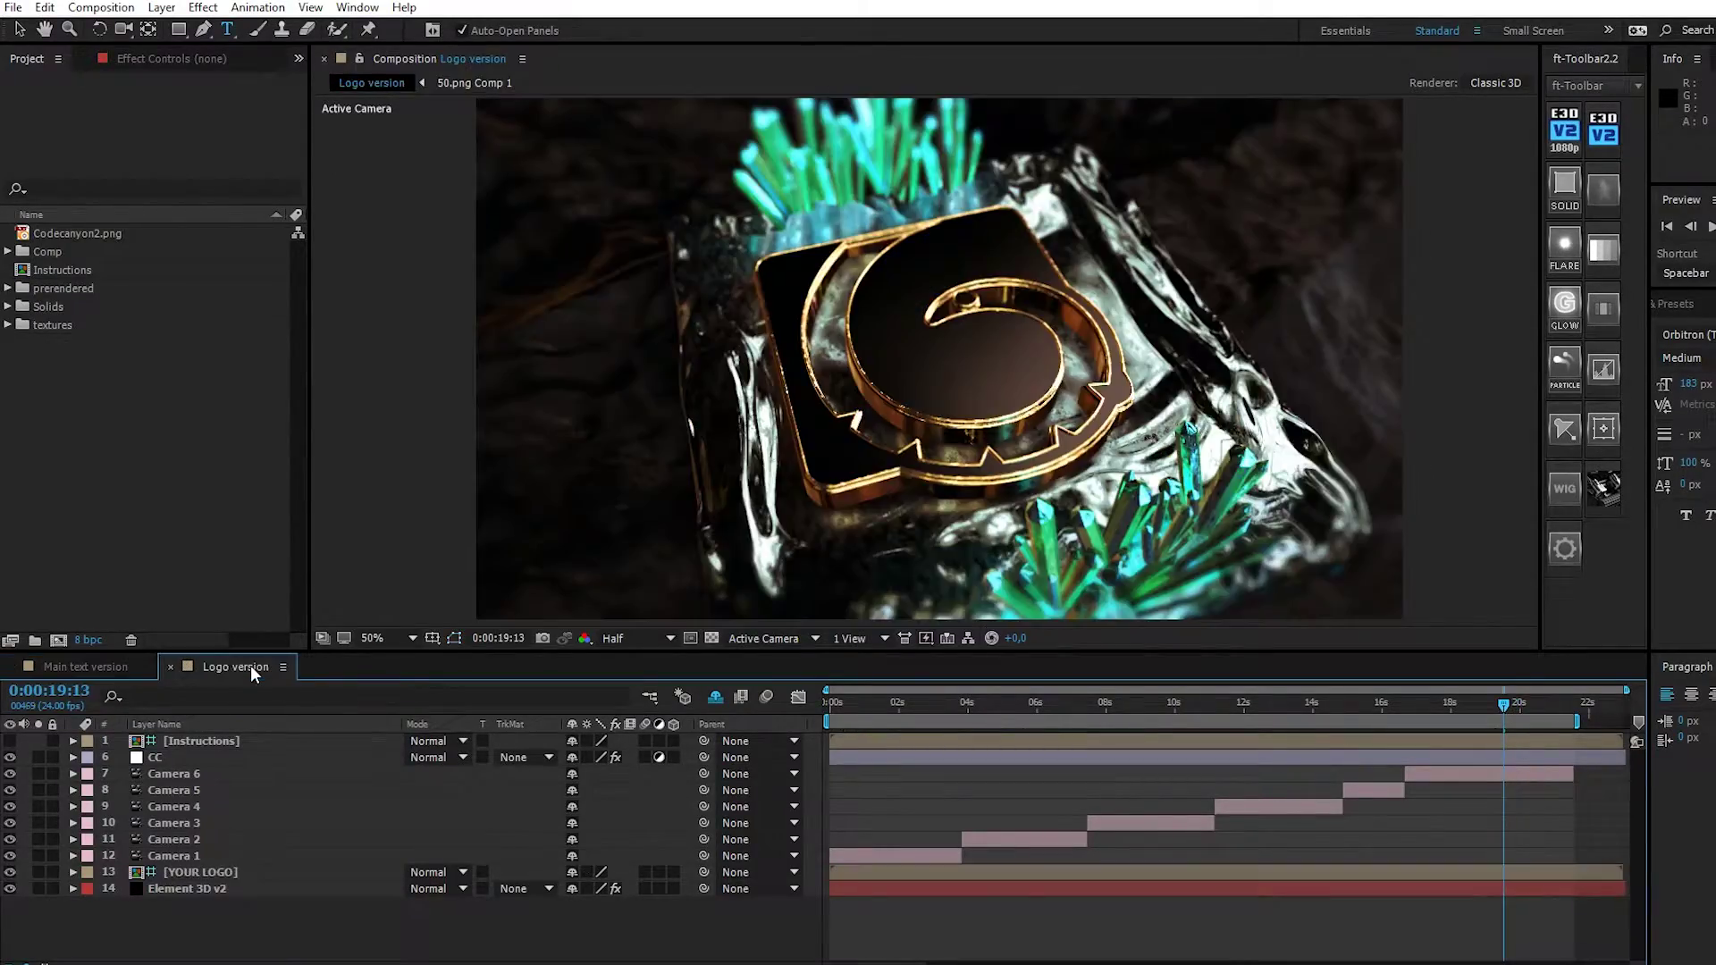
left_click(215, 872)
double_click(215, 870)
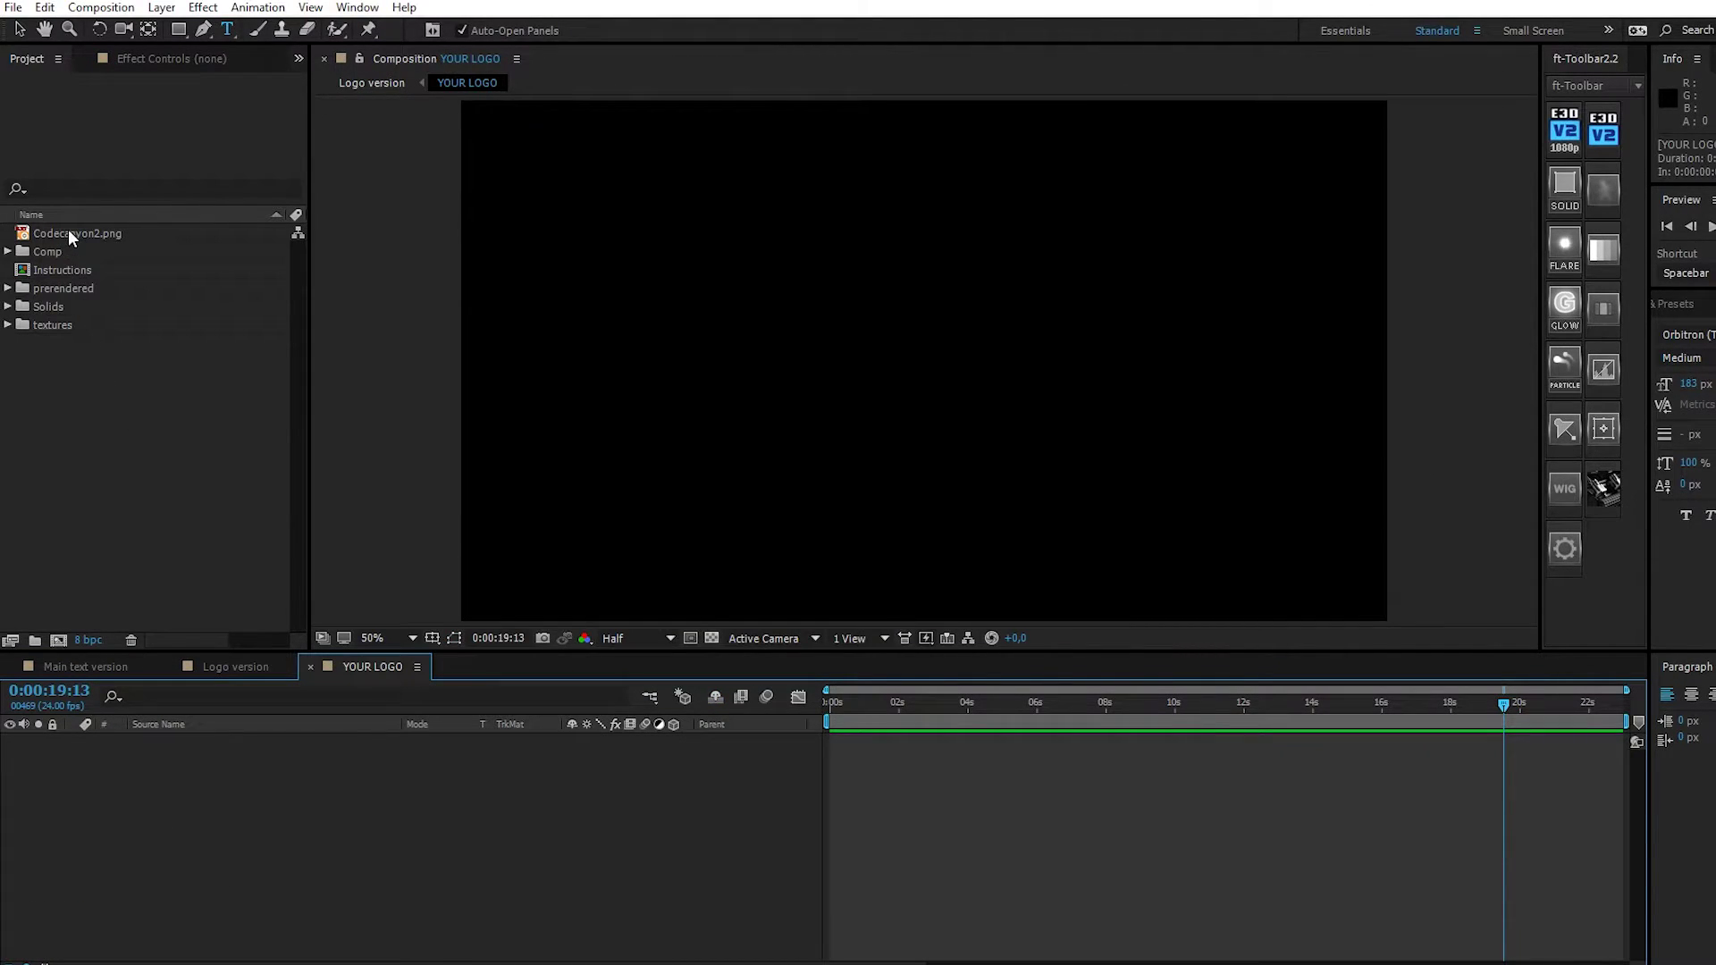
left_click_drag(69, 234, 829, 746)
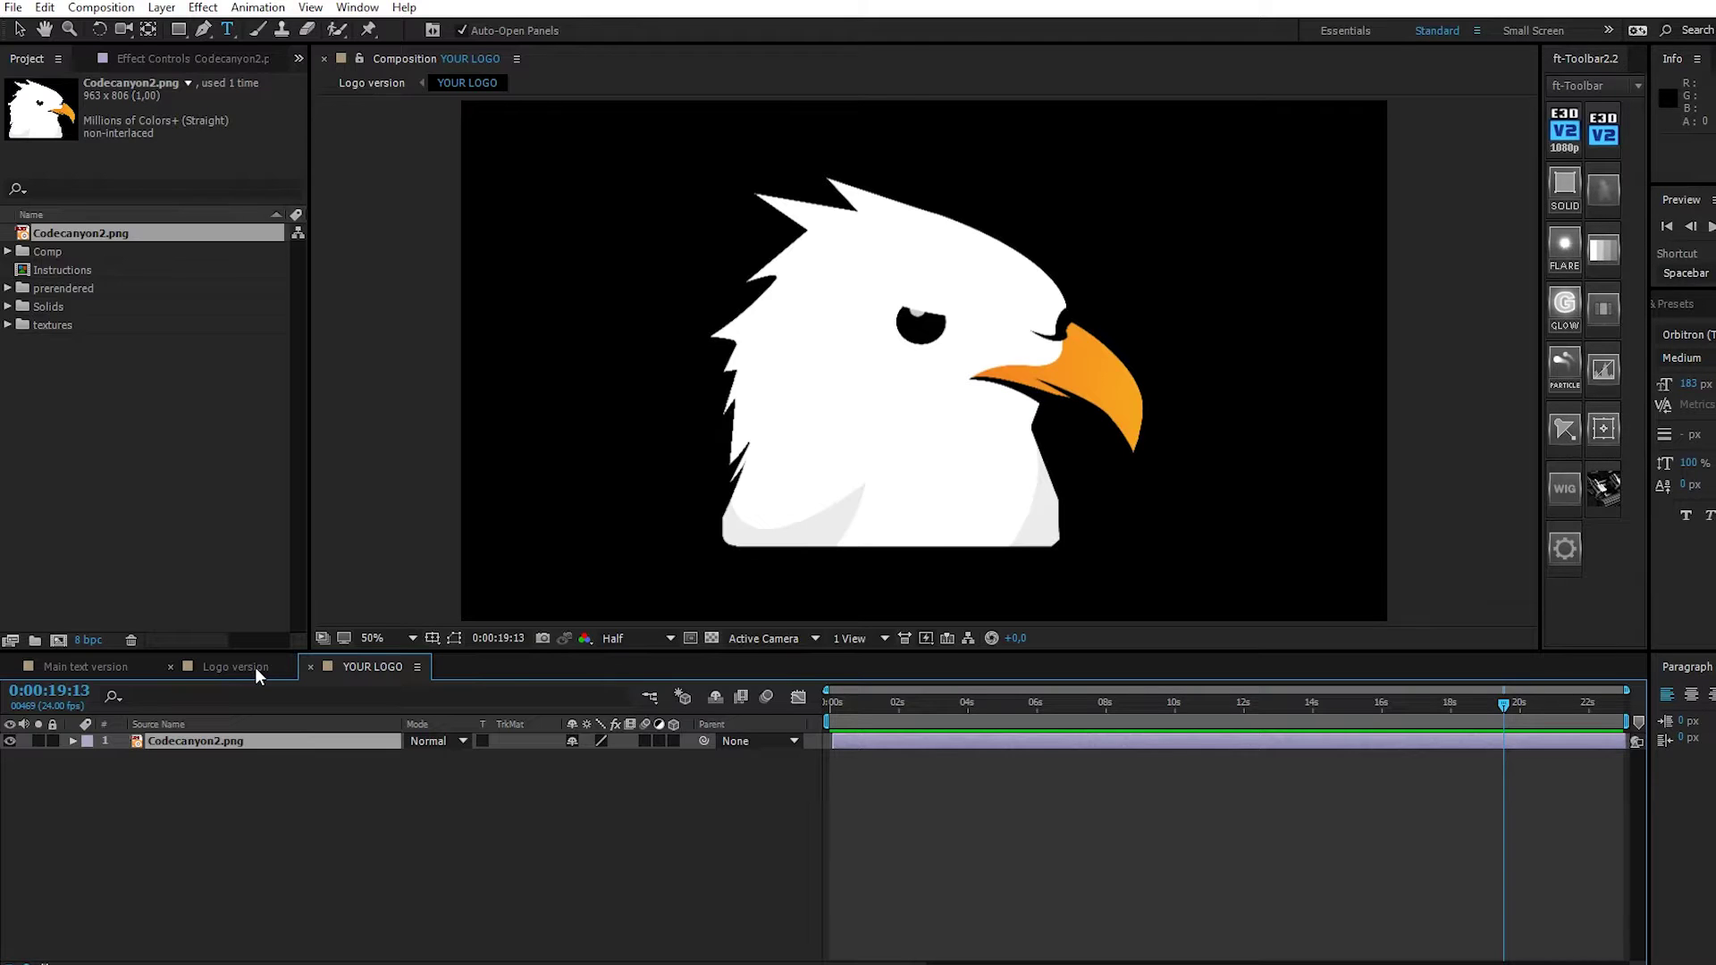
left_click(254, 667)
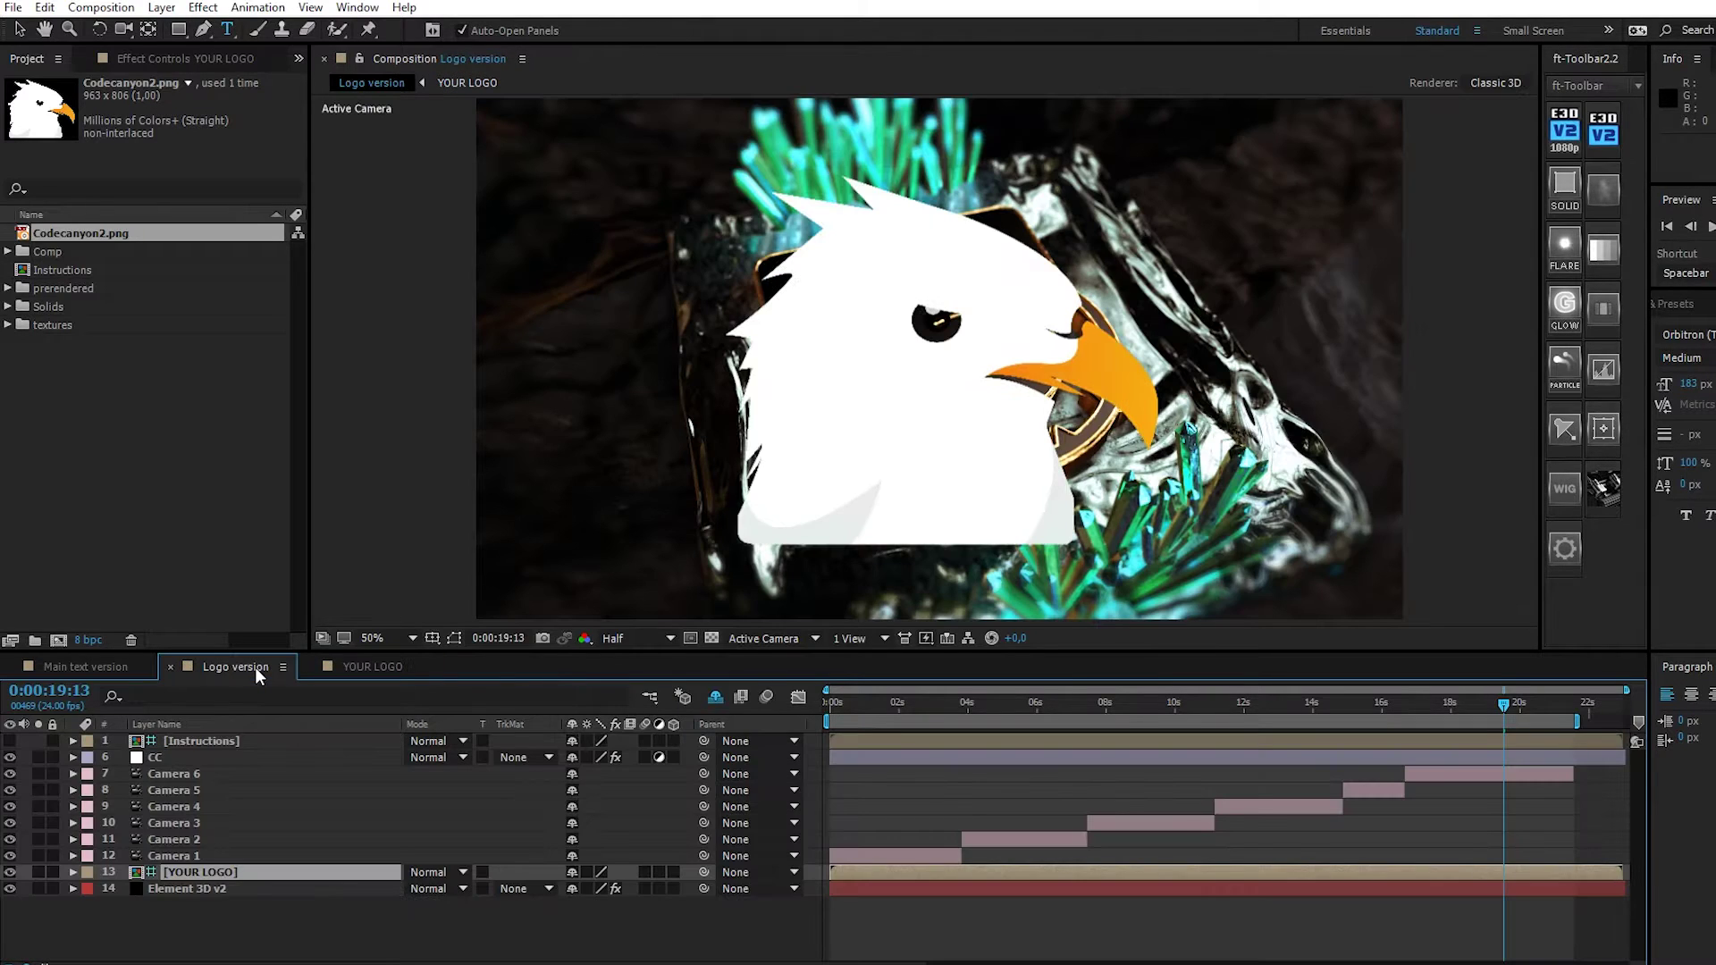
- Auto-trace the eagle logo layer into mask outlines
left_click(160, 8)
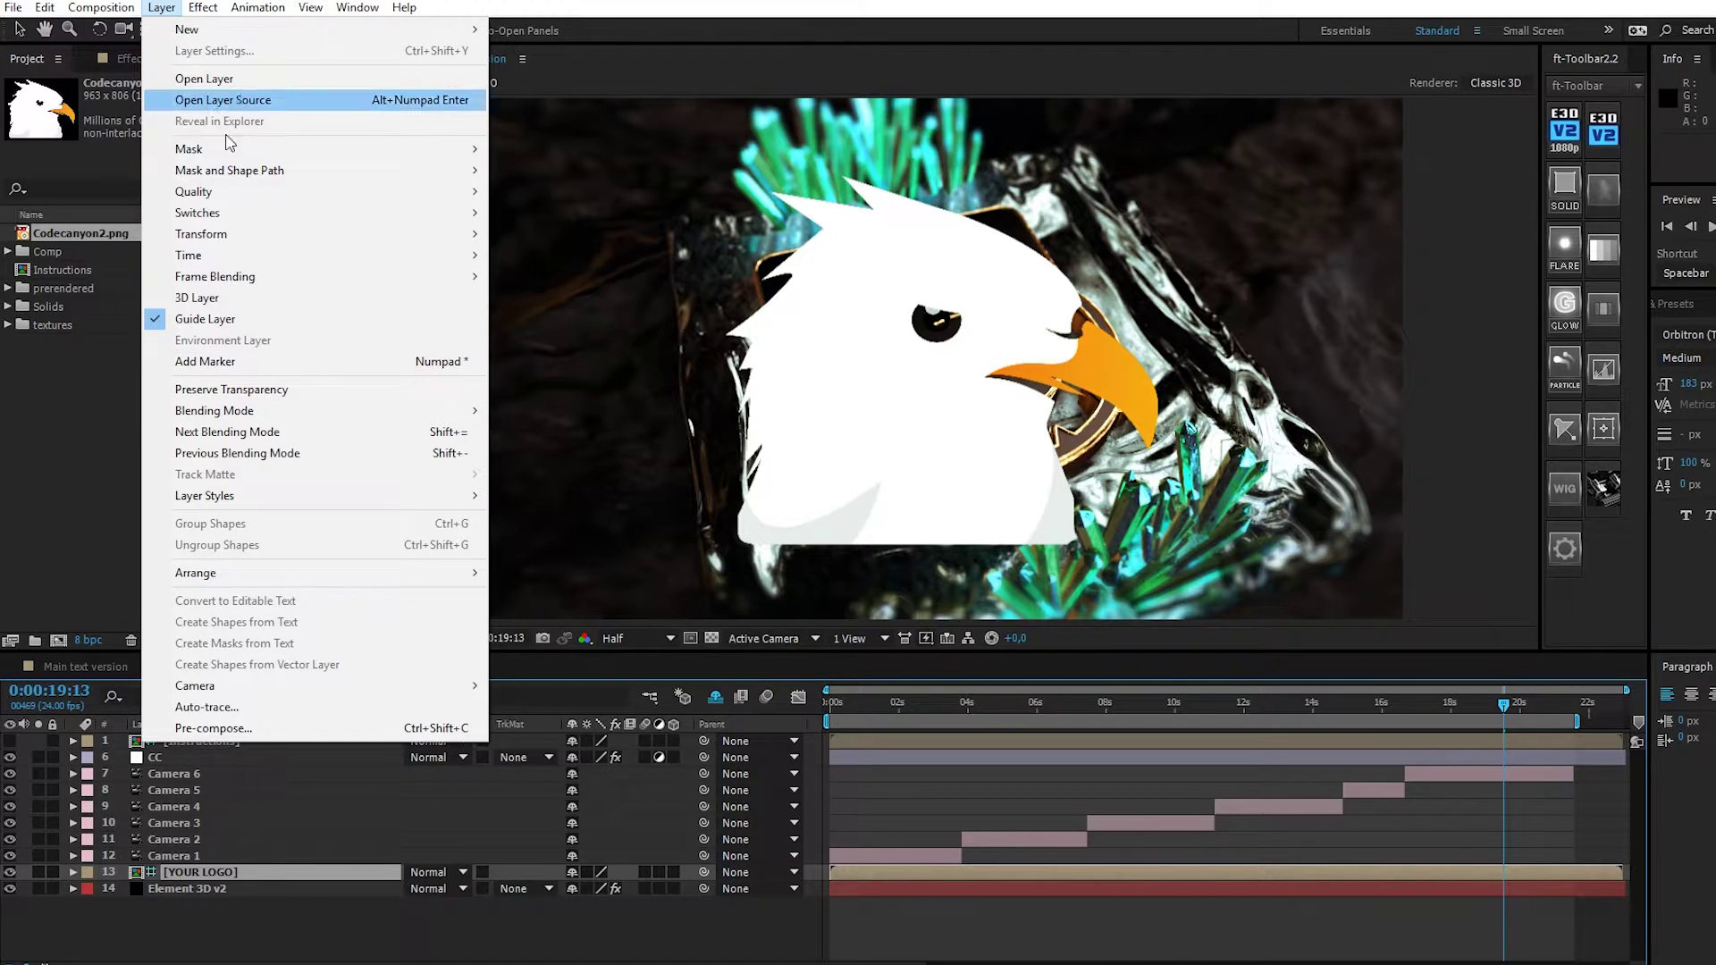
left_click(205, 705)
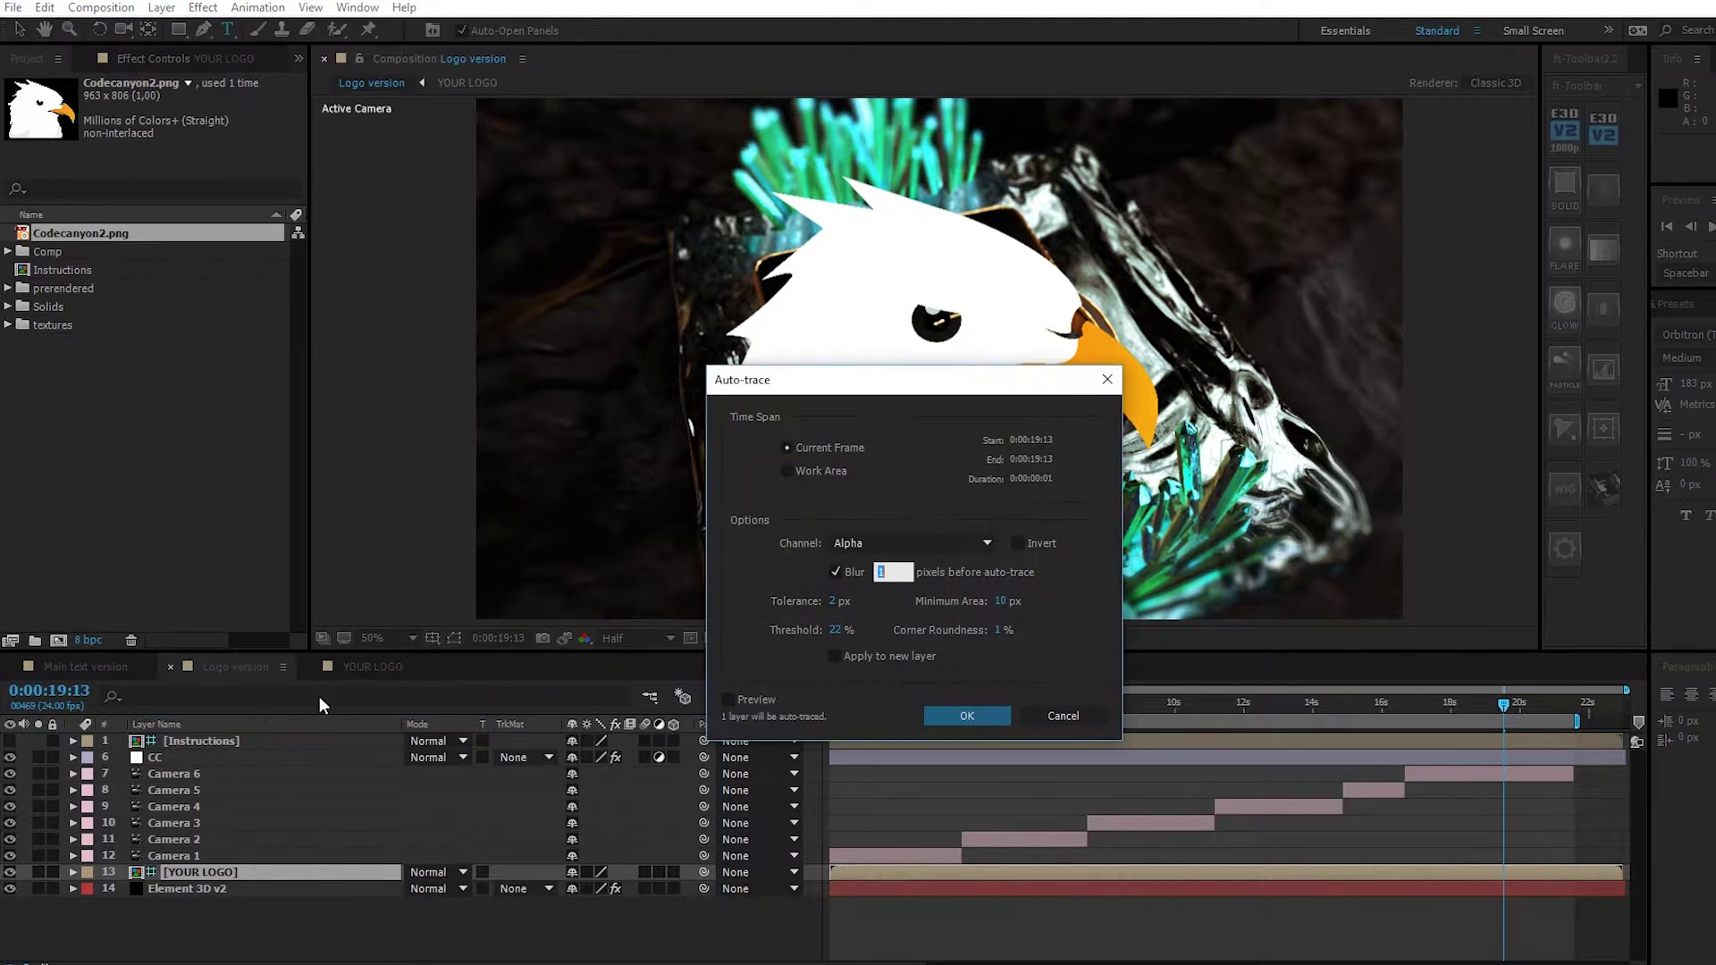
left_click(955, 711)
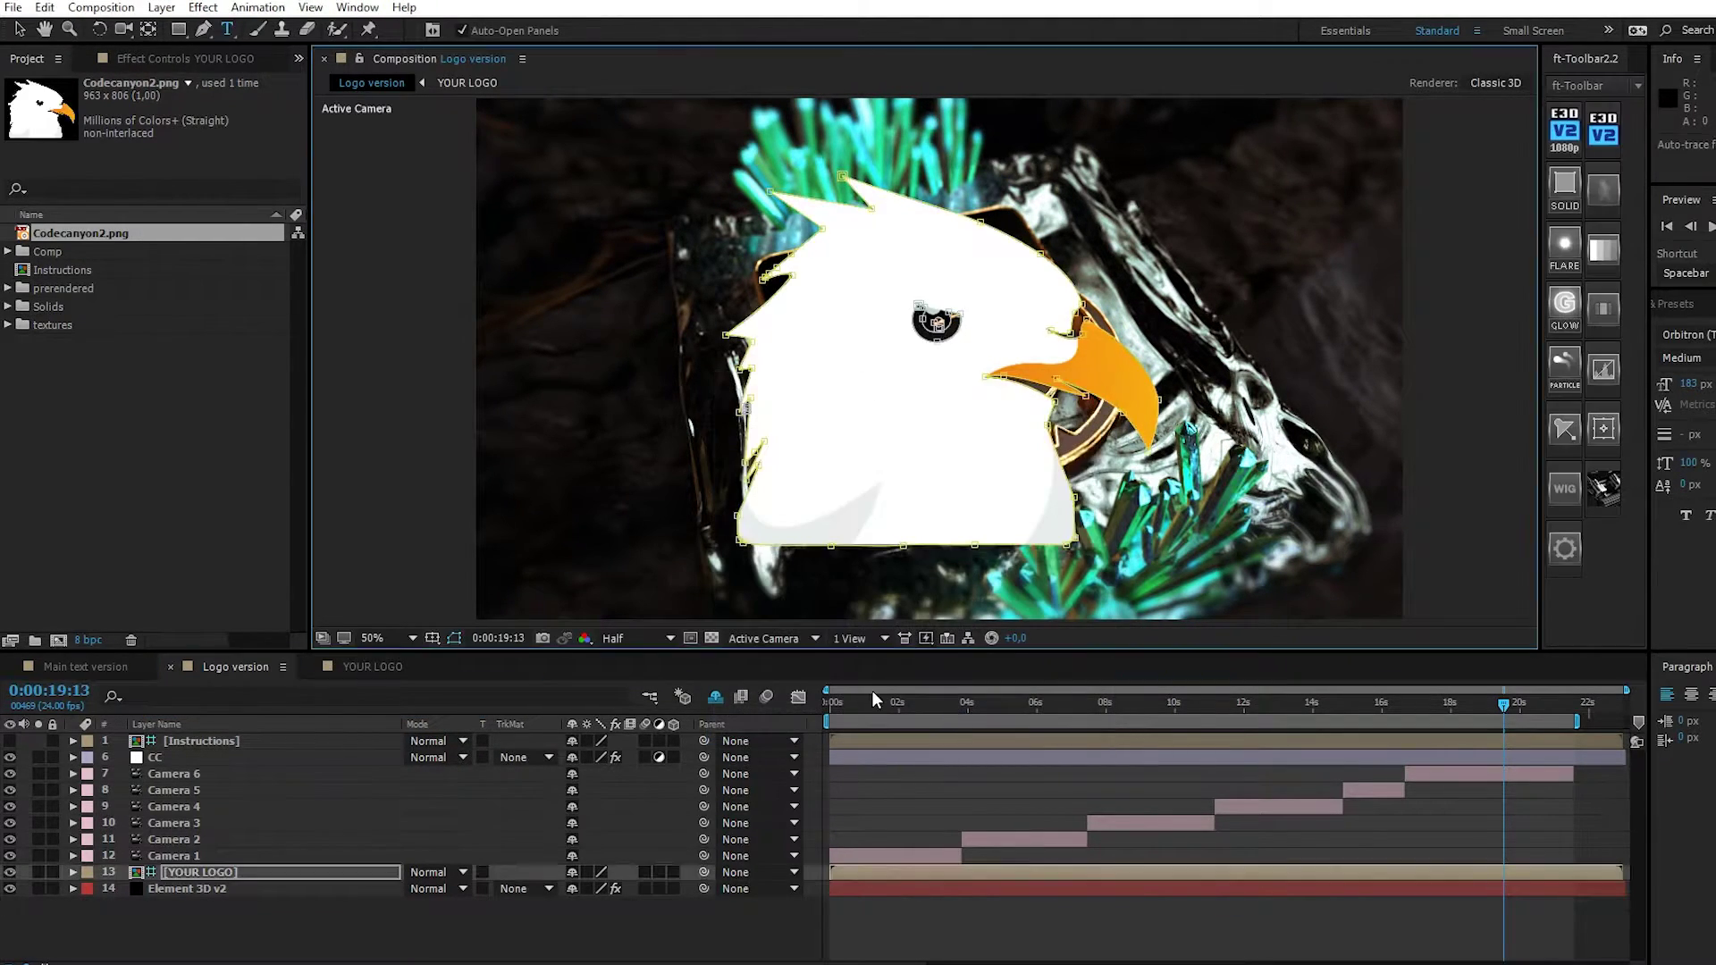
- Set Element 3D v2 Path Layer 1 to 13. YOUR LOGO and hide the flat logo layer
left_click(269, 888)
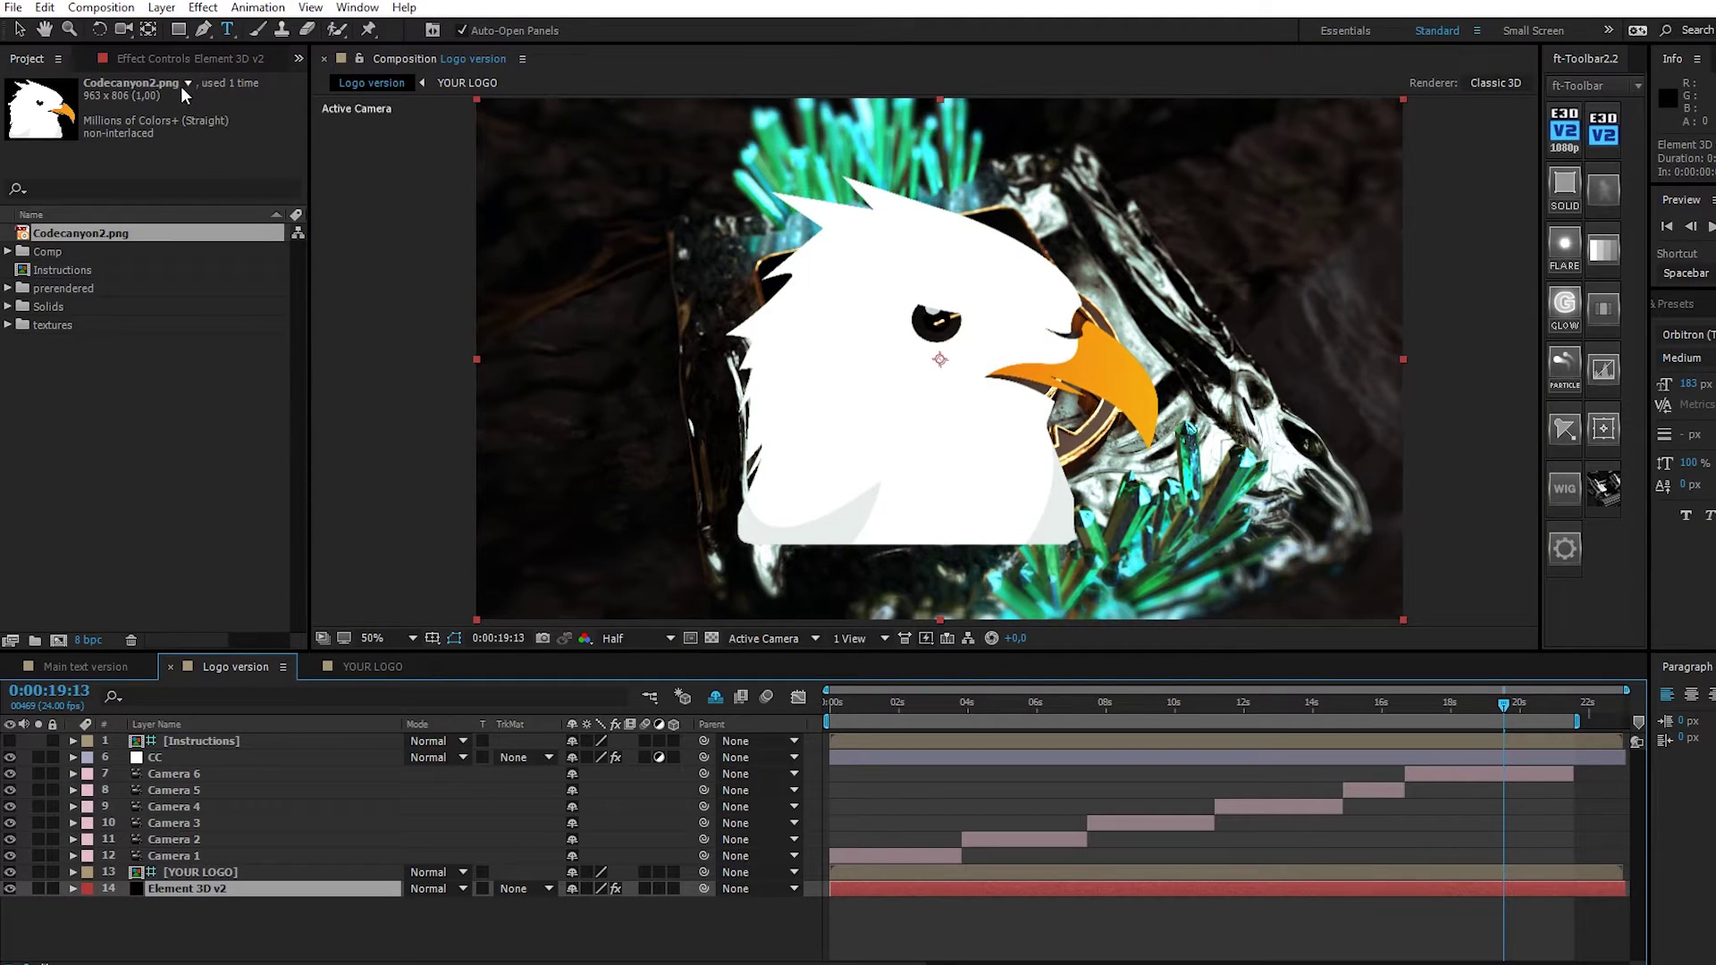
left_click(176, 58)
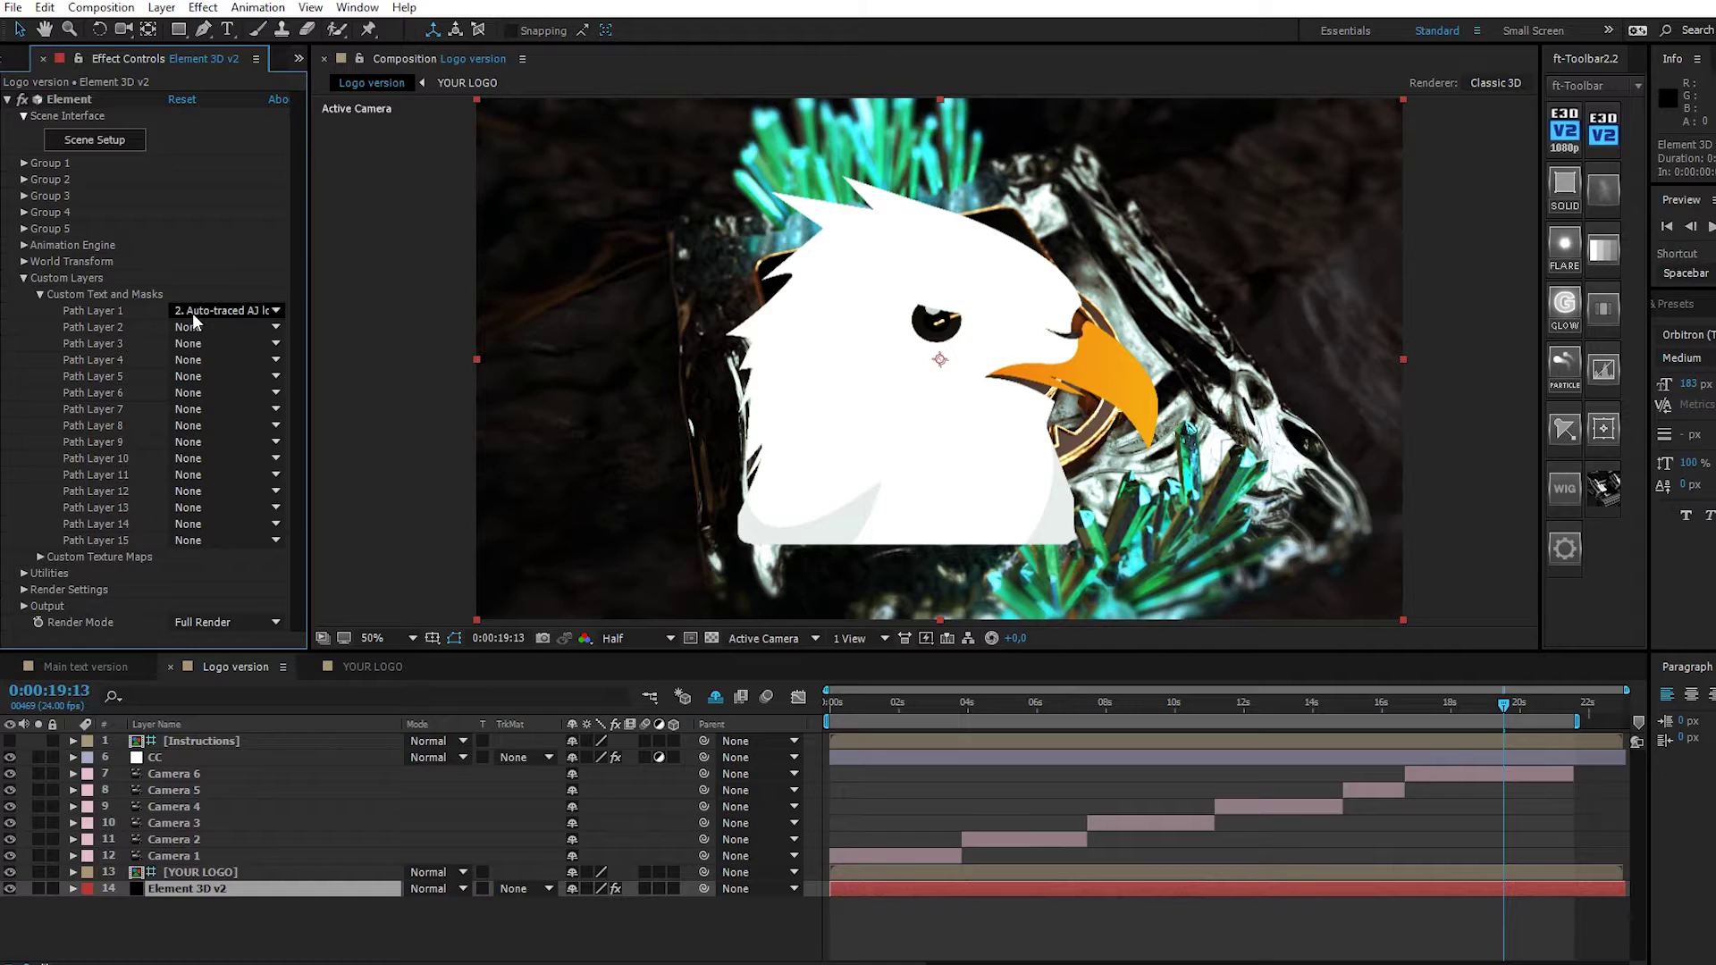
left_click(239, 312)
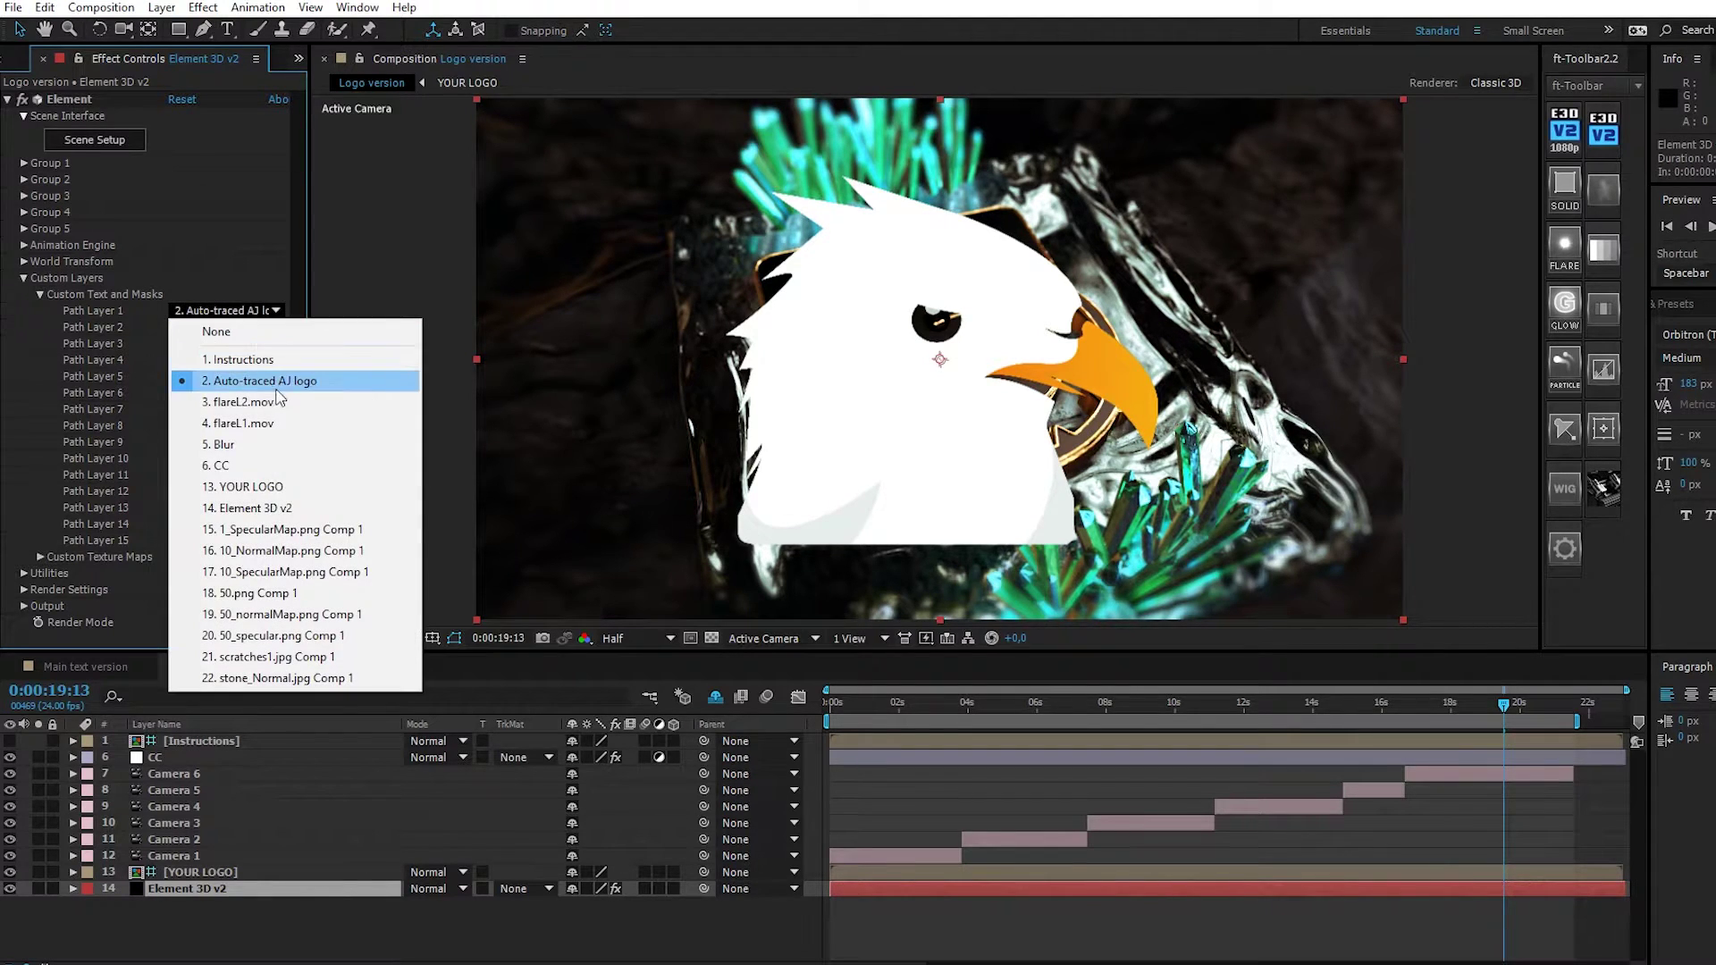
left_click(282, 486)
left_click(10, 873)
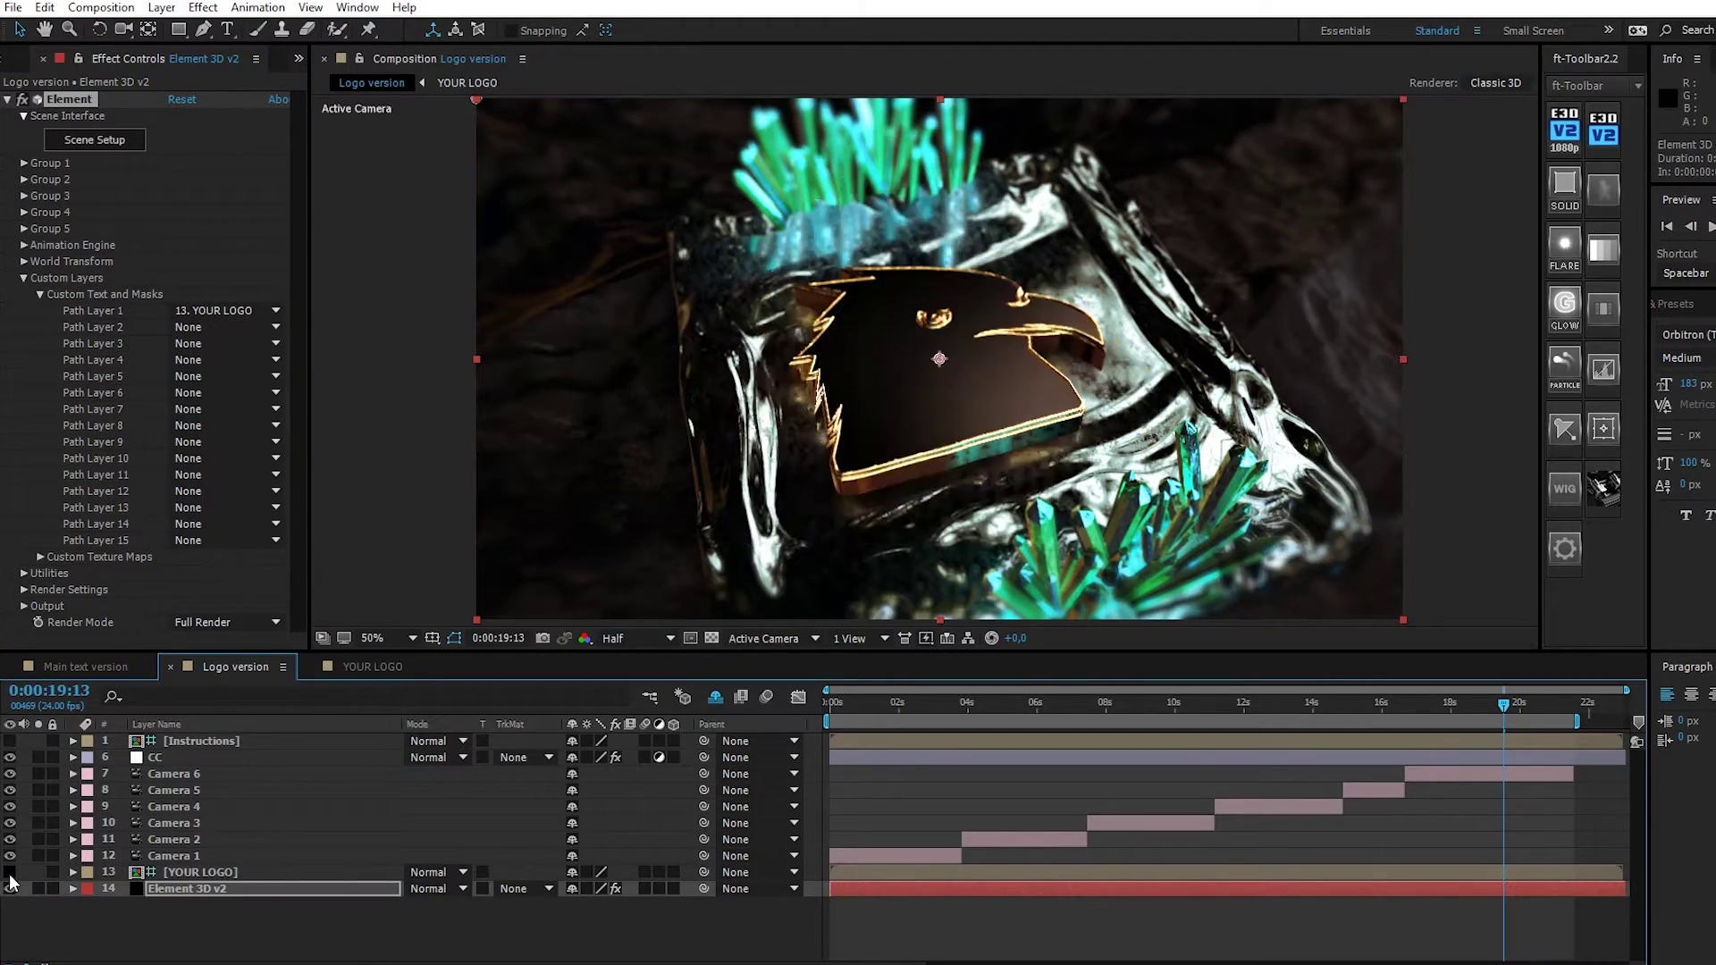
- Enter Scene Setup and orbit the preview around the gold eagle extrusion
left_click(96, 139)
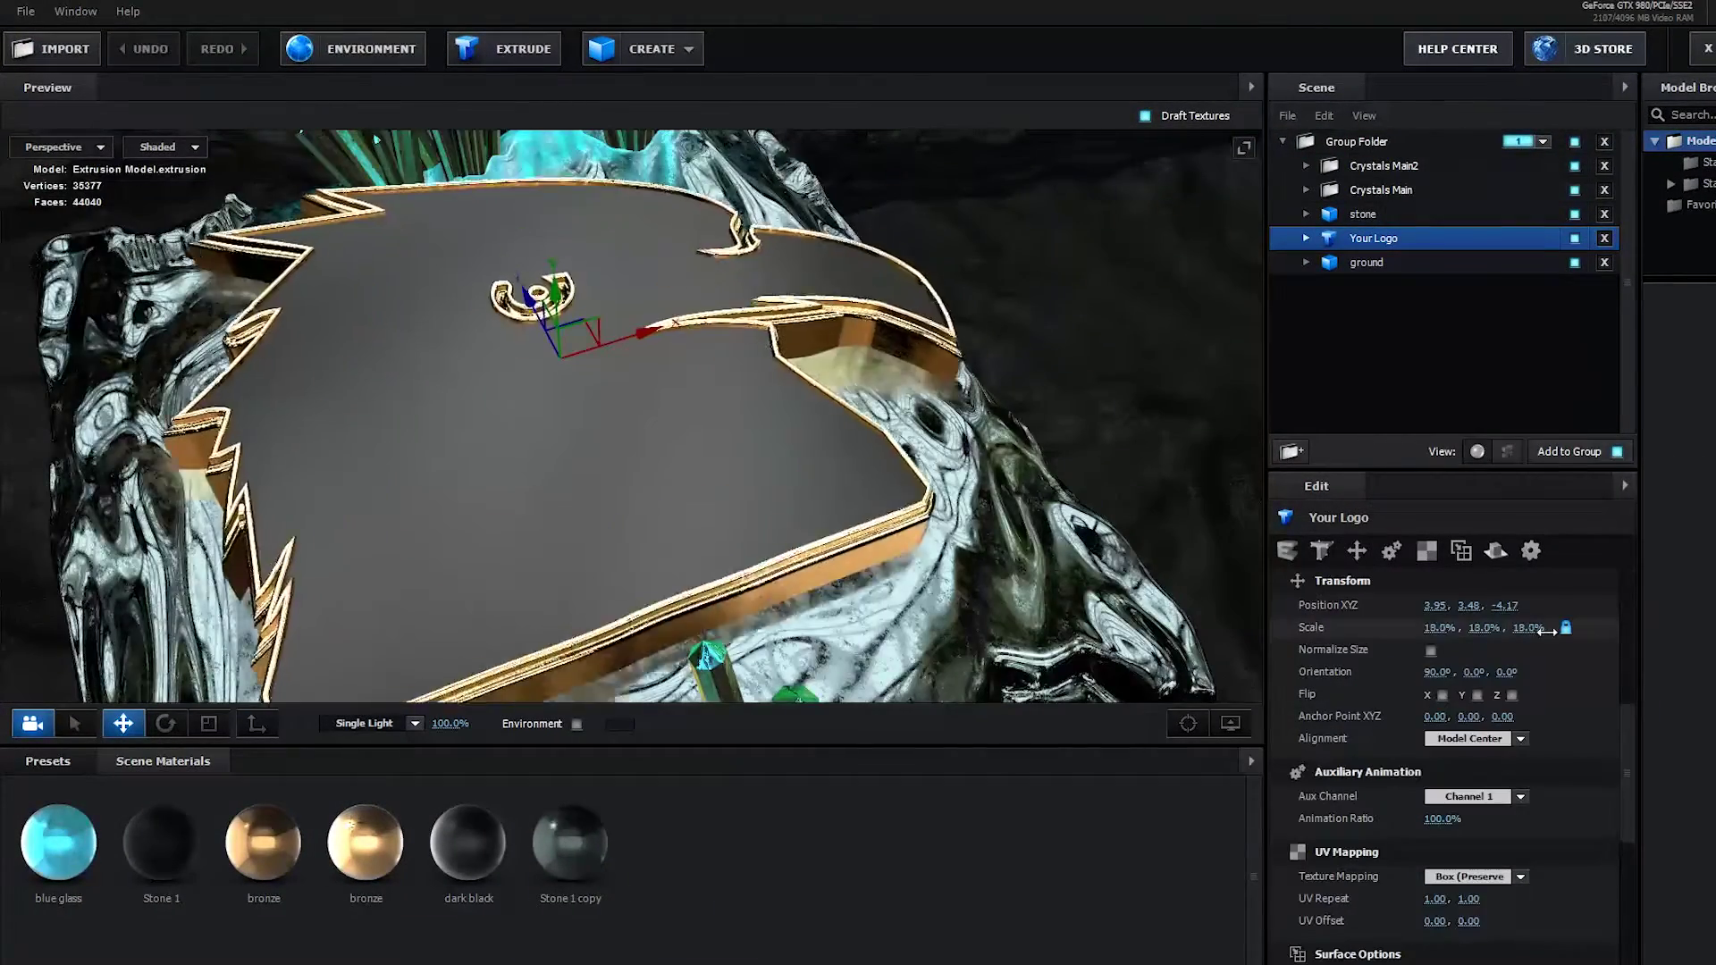
left_click_drag(536, 402, 991, 465)
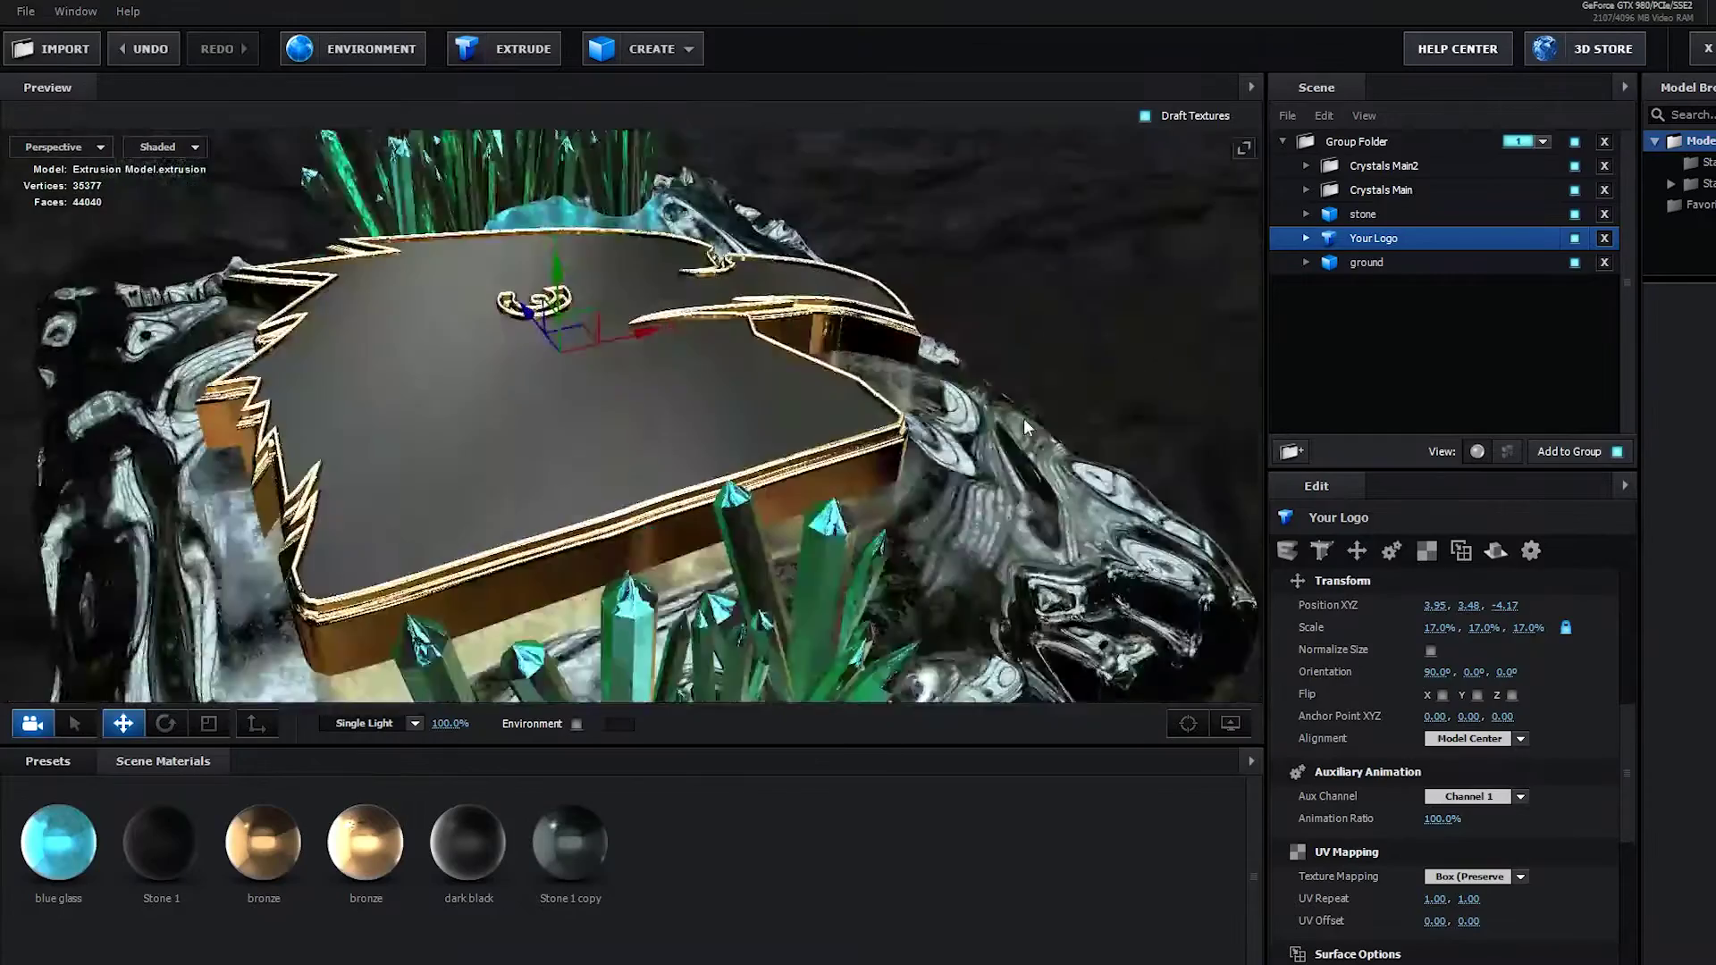